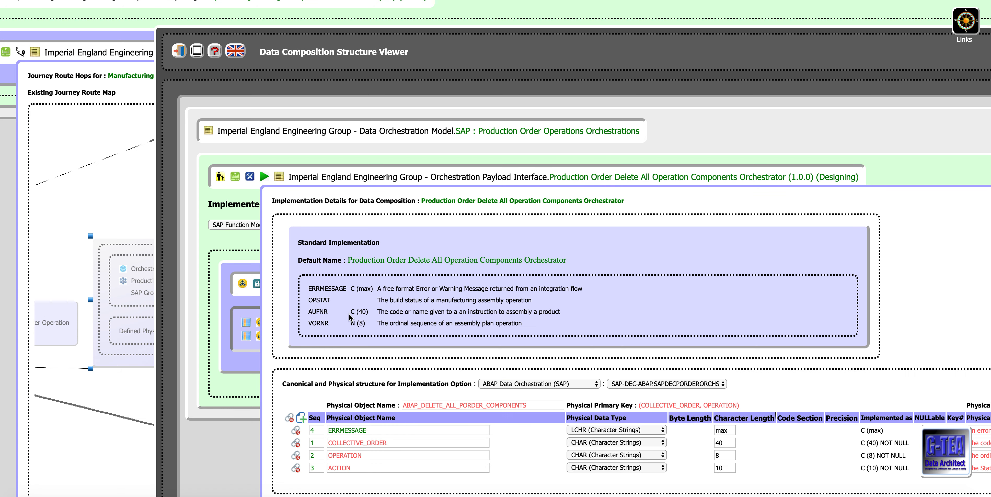
# Step: Examine the physical columns, meanings and ERRMESSAGE data type options of the ABAP_DELETE_ALL_PORDER_COMPONENTS implementation, and close its details
pyautogui.scroll(-2, 349, 316)
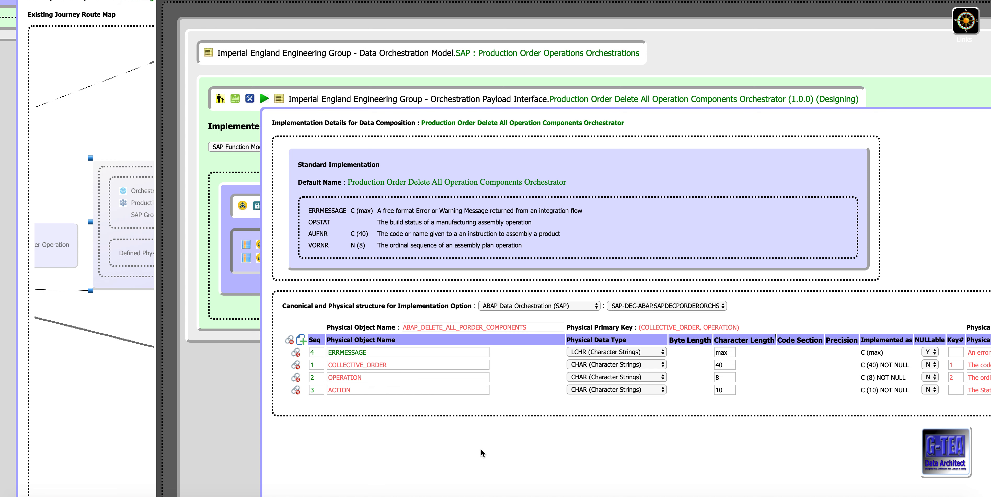
pyautogui.hscroll(5, 482, 452)
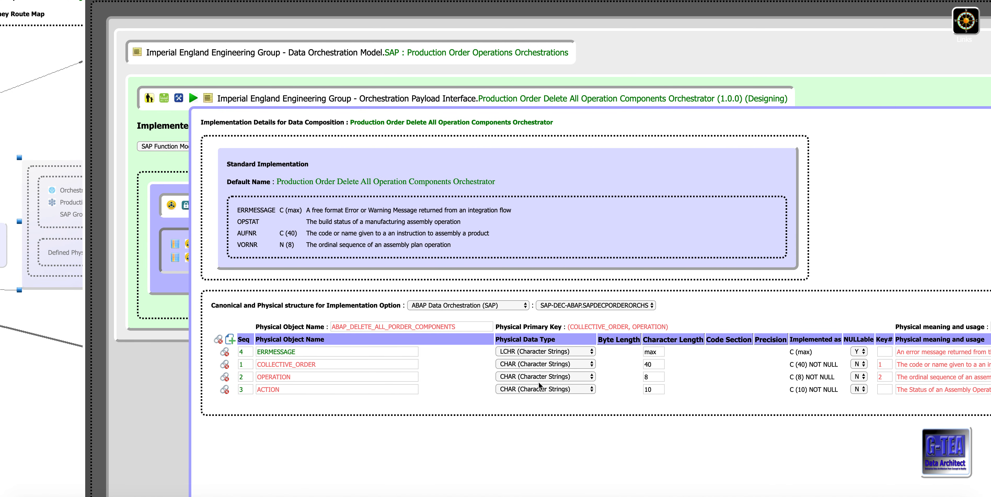
pyautogui.click(593, 351)
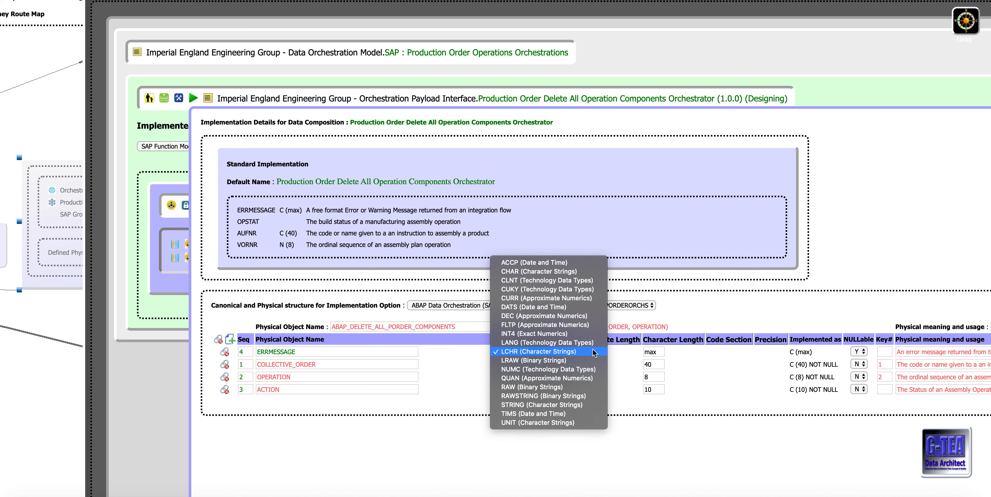
pyautogui.click(724, 430)
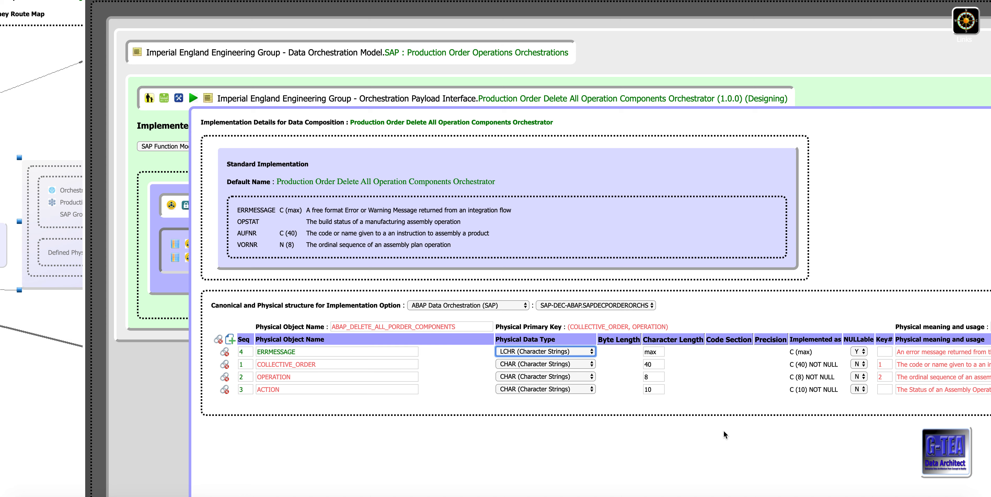
pyautogui.hscroll(5, 723, 430)
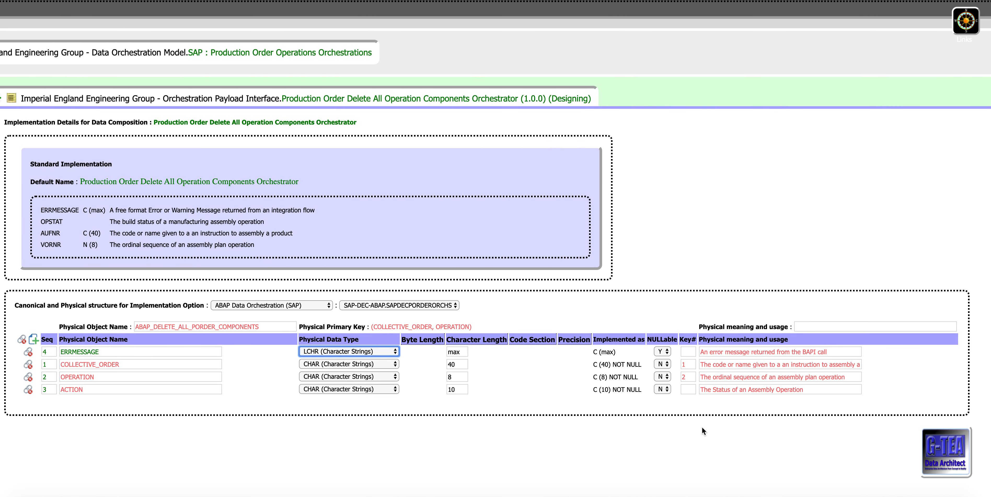
pyautogui.hscroll(-7, 679, 439)
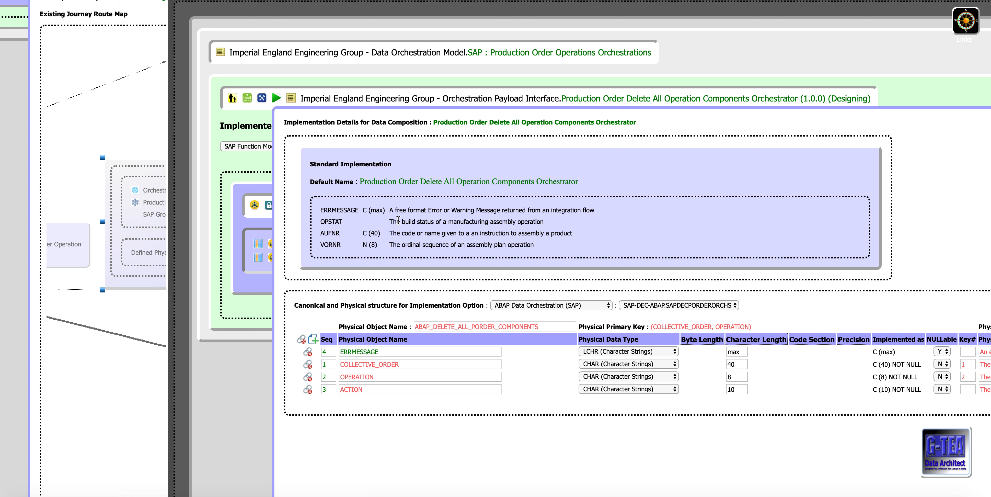
pyautogui.scroll(1, 398, 220)
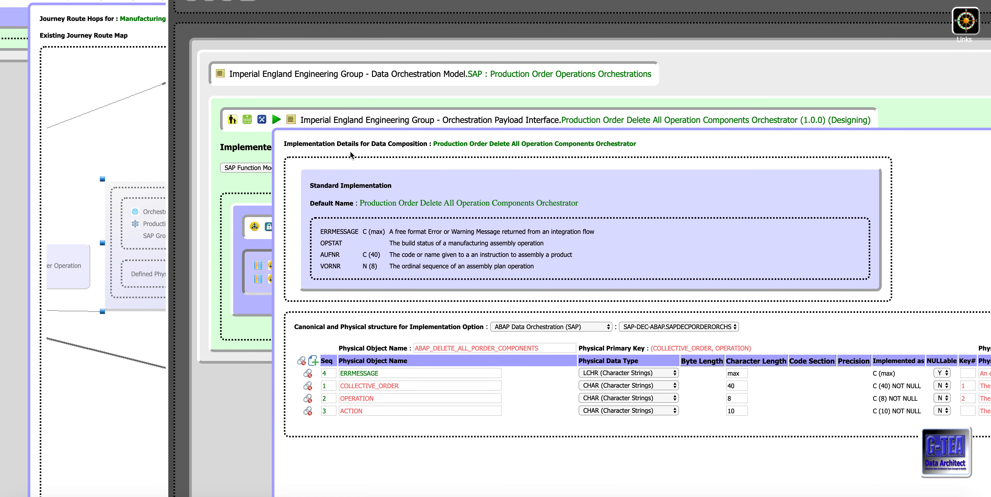
pyautogui.click(277, 120)
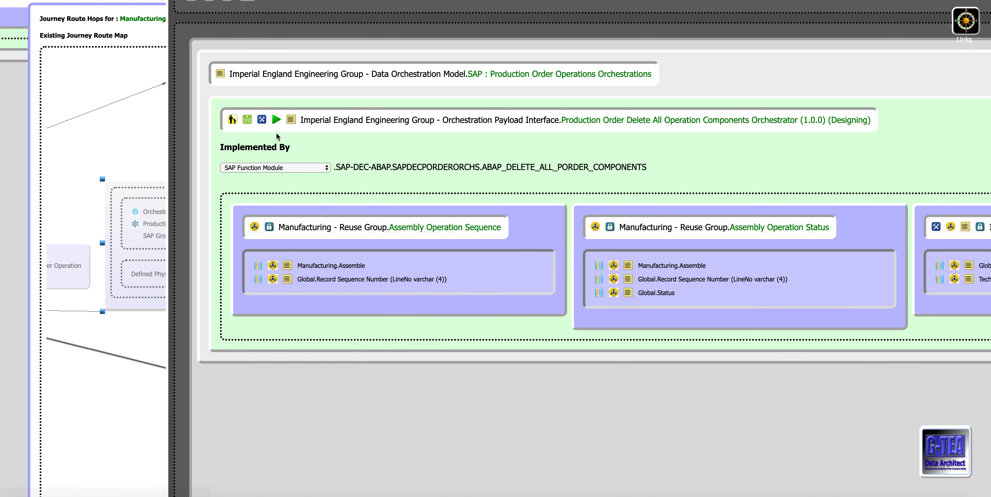
# Step: Open the manual design of the Production Order Delete All Operation Components Orchestrator and search its available data components for "%component"
pyautogui.click(262, 119)
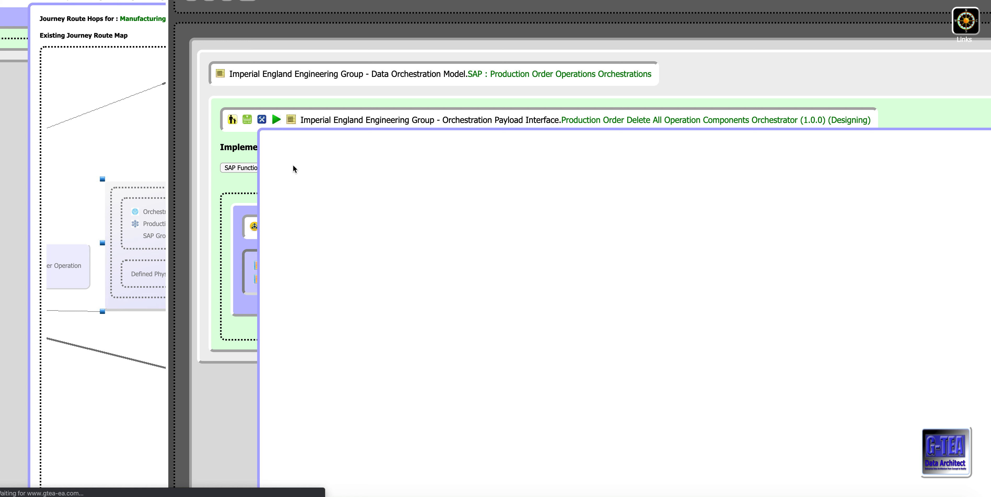
pyautogui.scroll(-3, 308, 175)
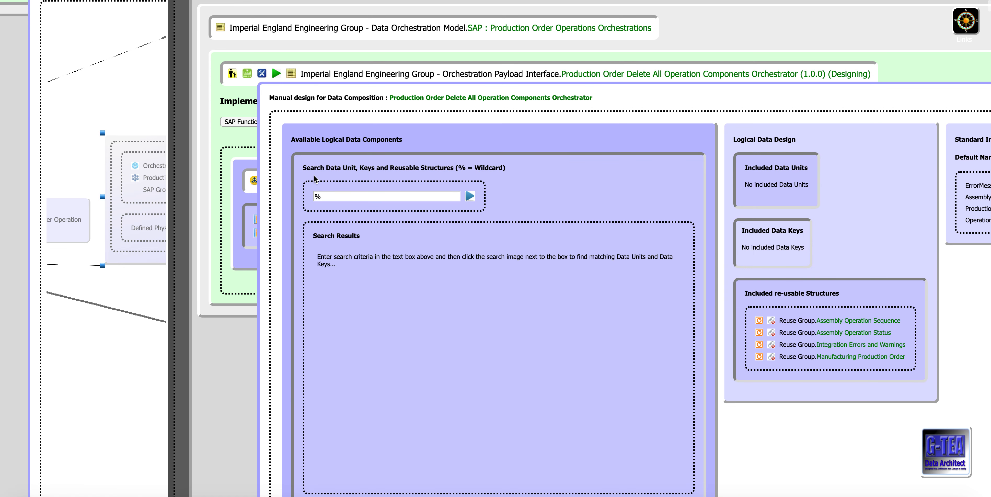
pyautogui.scroll(-1, 319, 182)
pyautogui.click(375, 164)
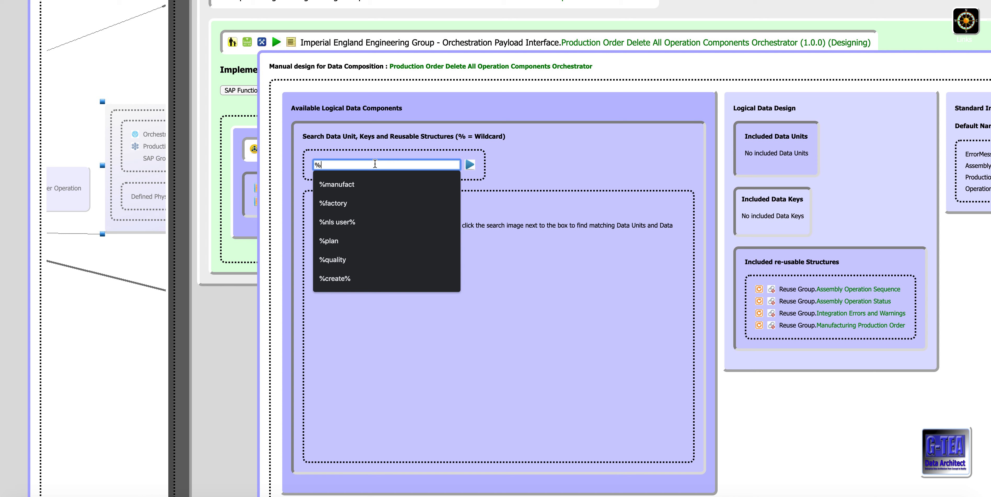
pyautogui.write('%comp')
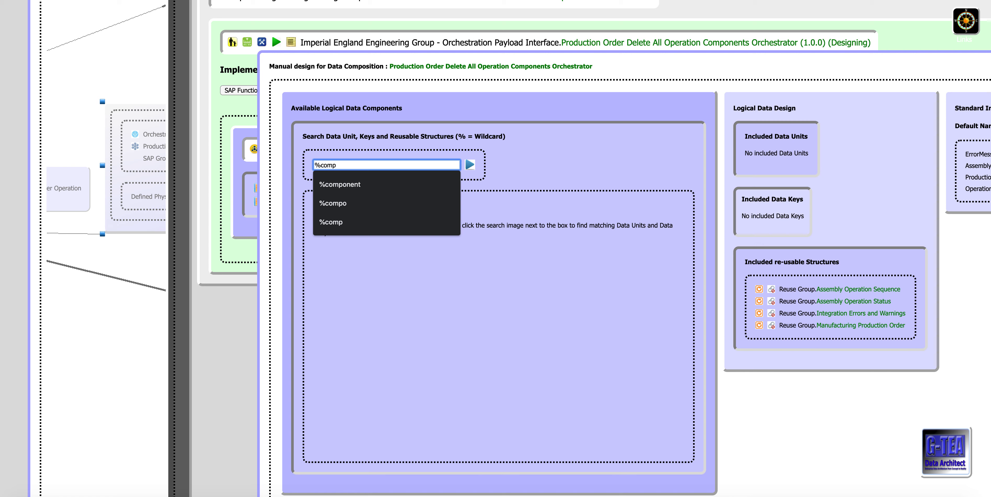
pyautogui.write('onent')
pyautogui.press('Return')
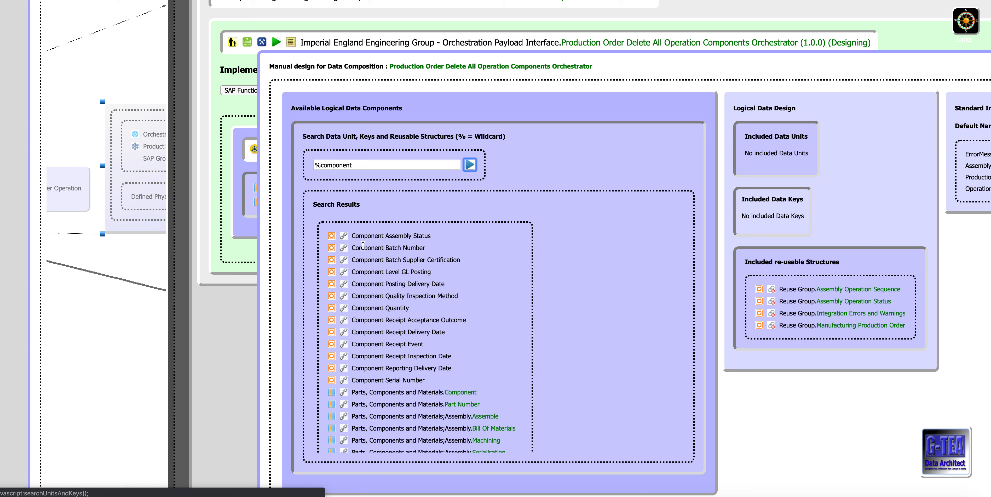
# Step: Attach Component Batch Number to the data composition without refreshing the model, and reload the design frame
pyautogui.click(343, 248)
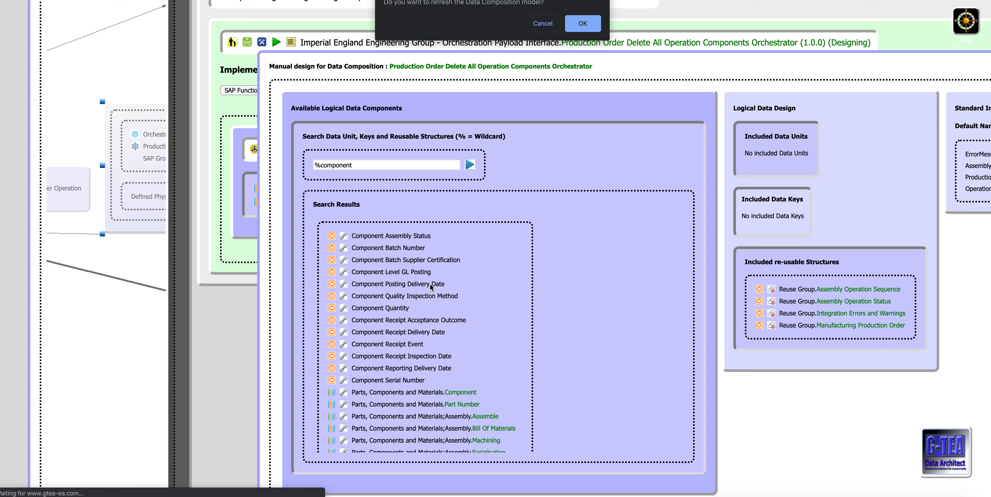
pyautogui.click(539, 24)
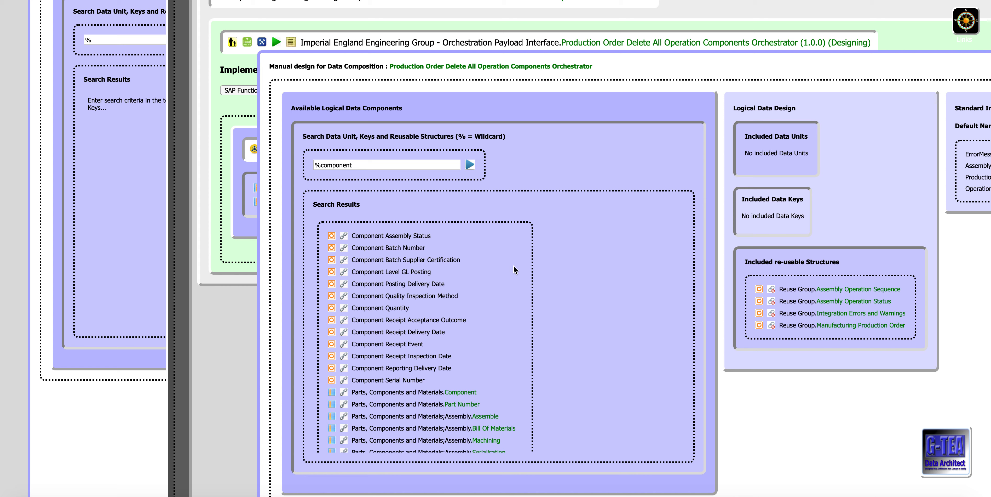
pyautogui.rightClick(540, 176)
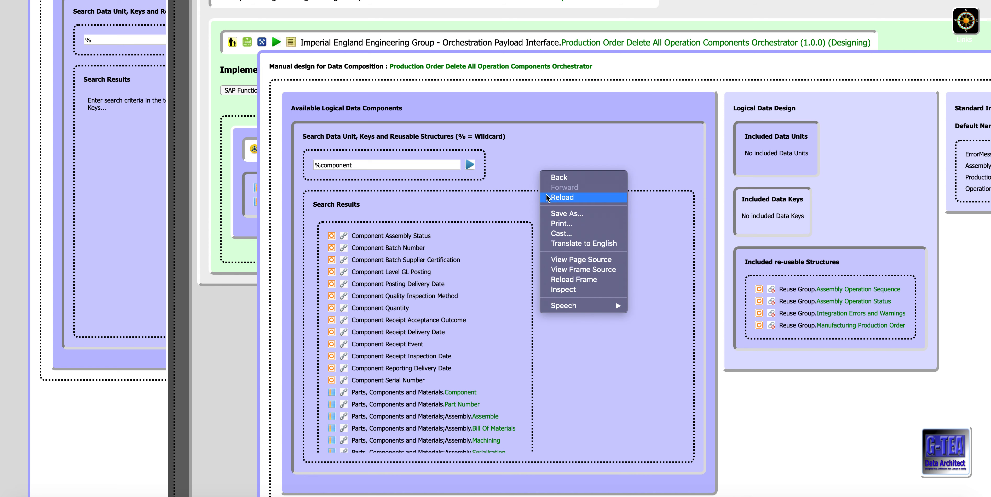
pyautogui.click(555, 280)
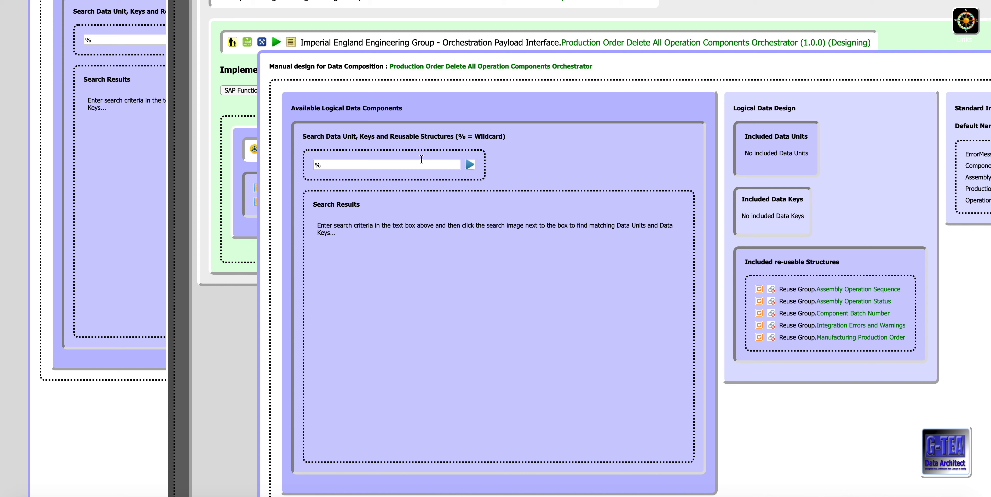
# Step: Search the available logical data components for "%component" again in the reloaded manual design
pyautogui.click(381, 164)
pyautogui.write('com')
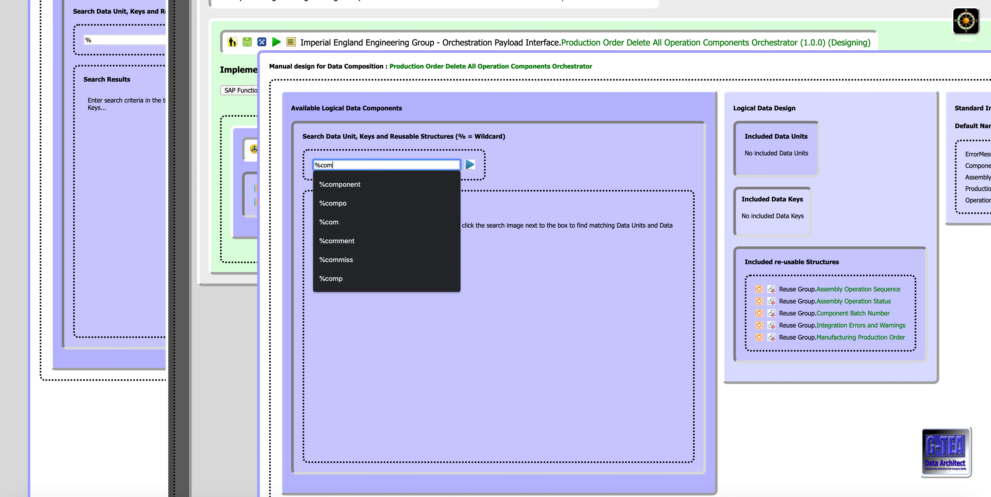
pyautogui.write('ponent')
pyautogui.press('Tab')
pyautogui.press('Return')
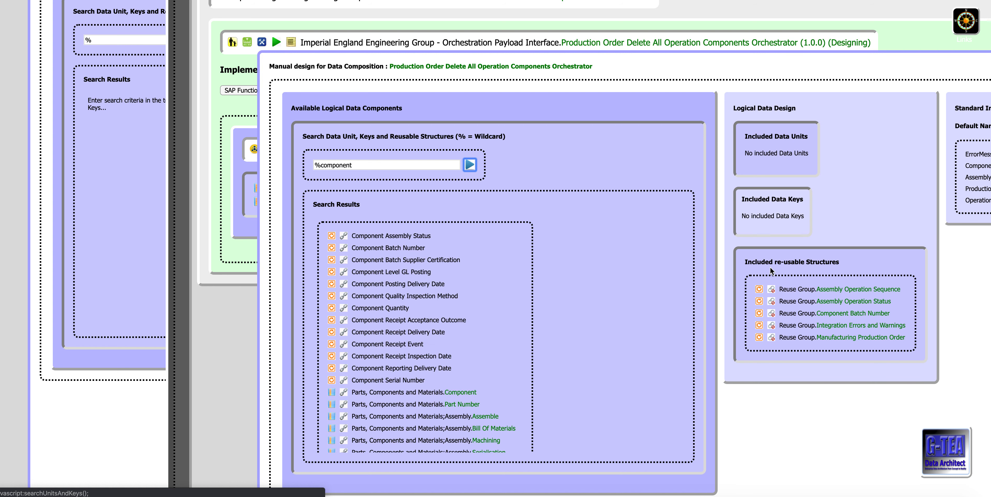
# Step: Detach Component Batch Number from the included re-usable structures without refreshing the model, and close the manual design
pyautogui.click(774, 316)
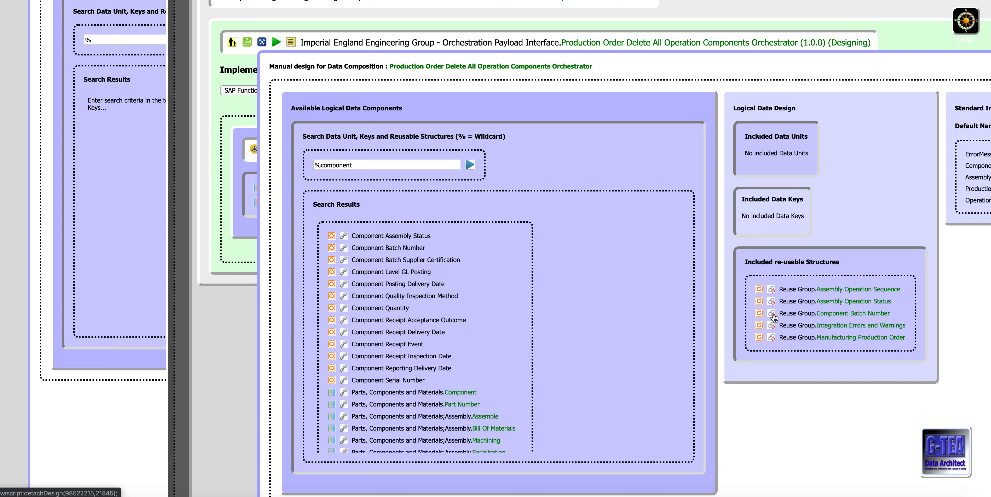
pyautogui.click(547, 25)
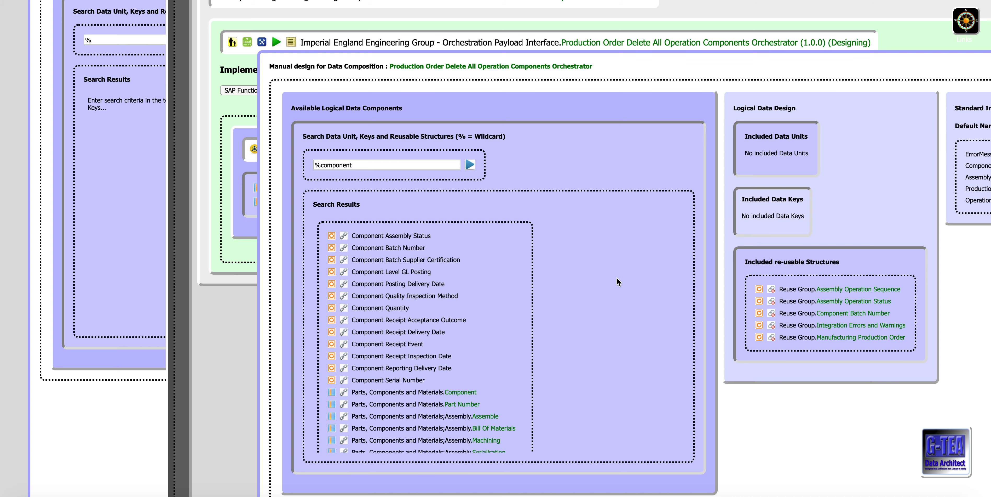
pyautogui.scroll(1, 617, 283)
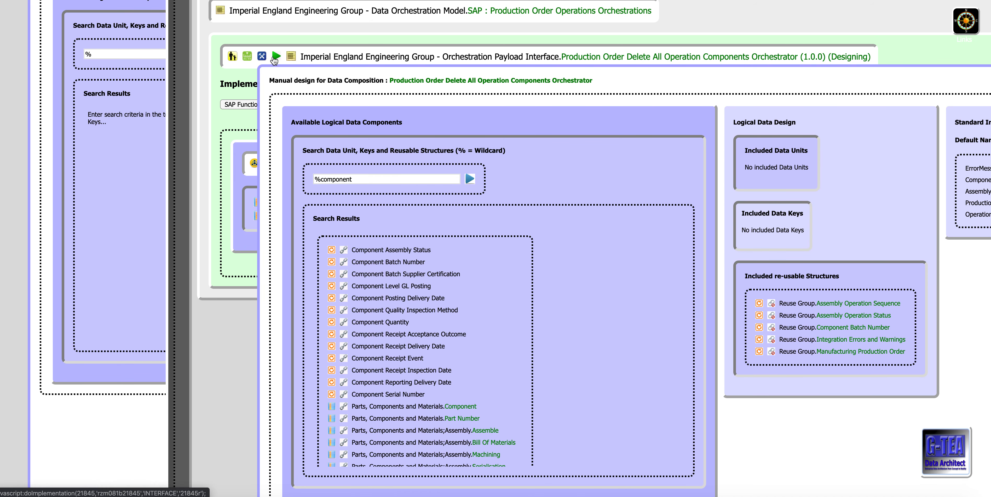
pyautogui.click(263, 57)
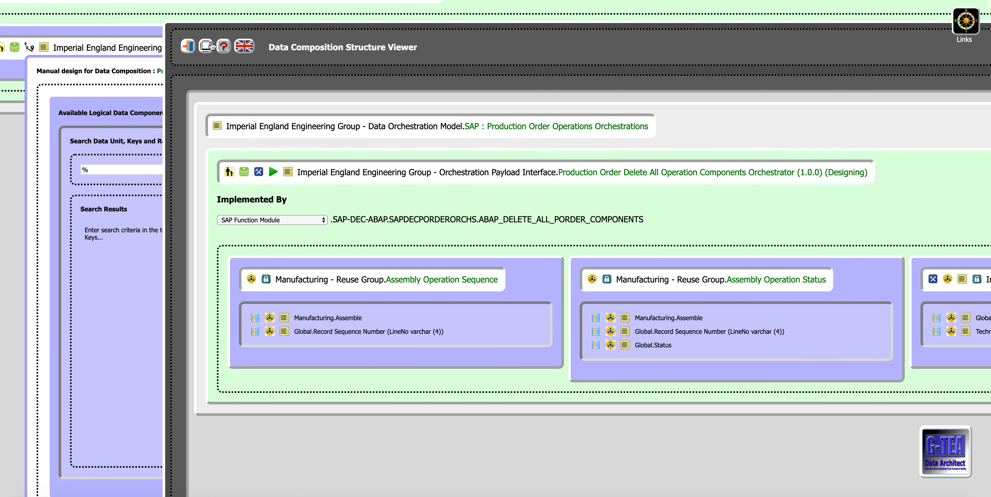
# Step: Close the data composition structure viewer and open the route map of the Manufacturing Execution System Work Order Revisions journey route
pyautogui.click(206, 35)
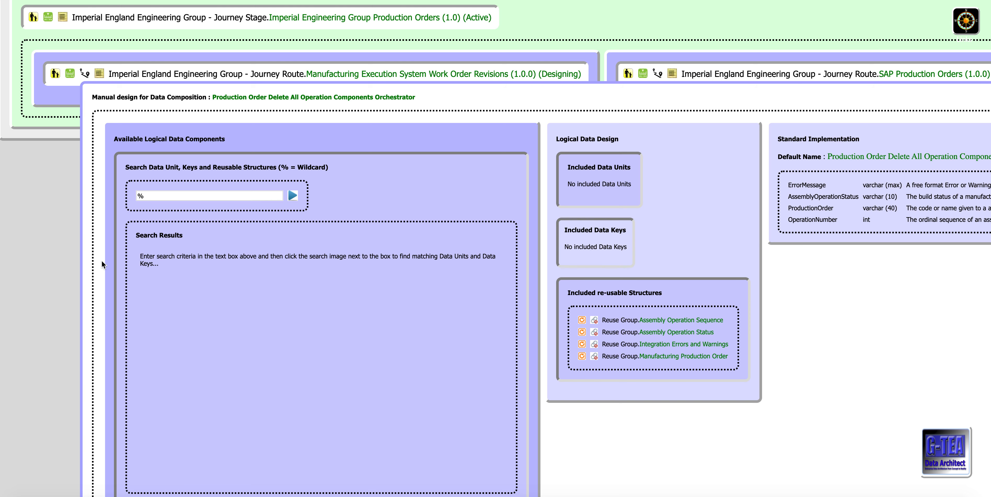
pyautogui.scroll(-3, 87, 278)
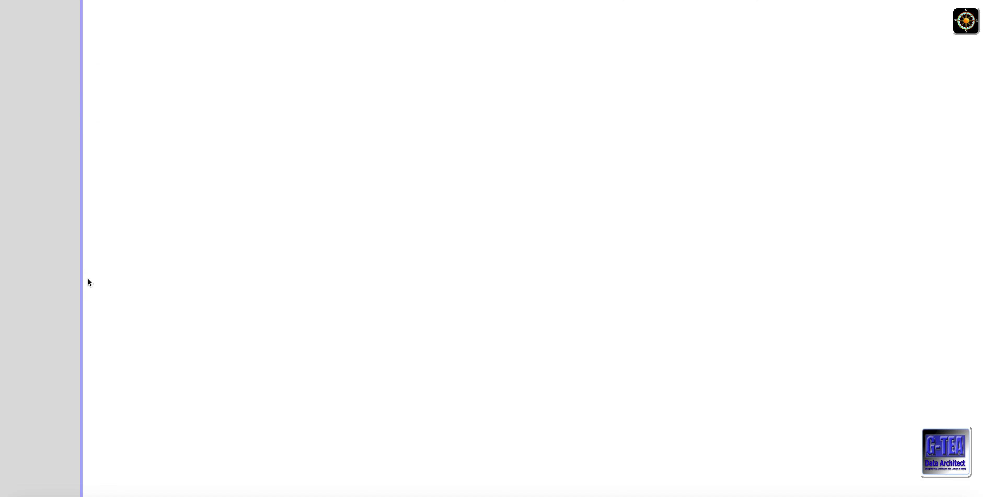
pyautogui.scroll(5, 88, 279)
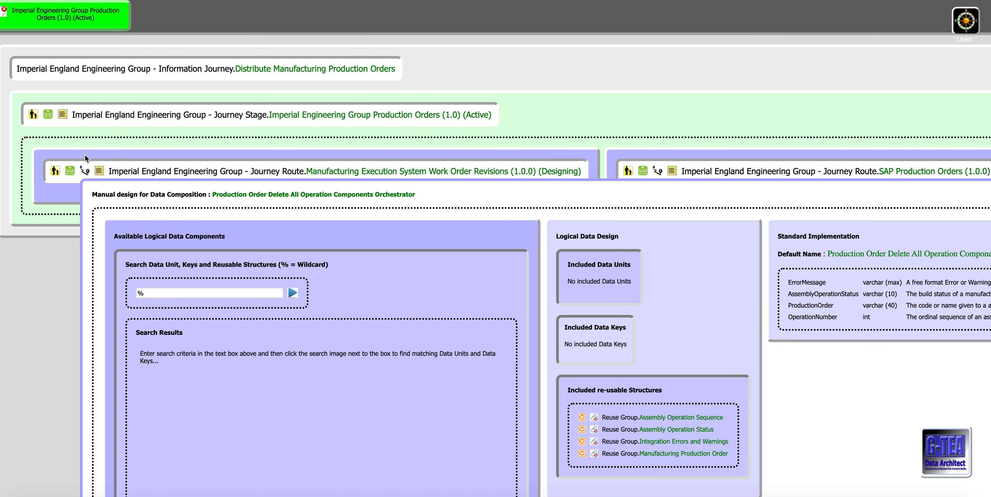
pyautogui.click(83, 172)
pyautogui.click(85, 173)
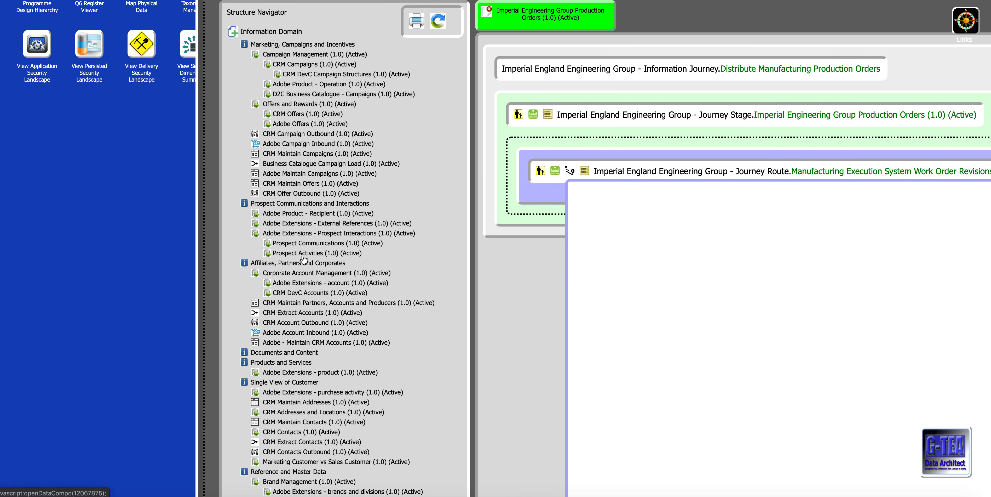
# Step: Examine the MARC table's physical structure and column classifications in the repository search
pyautogui.scroll(3, 160, 290)
pyautogui.scroll(-15, 159, 291)
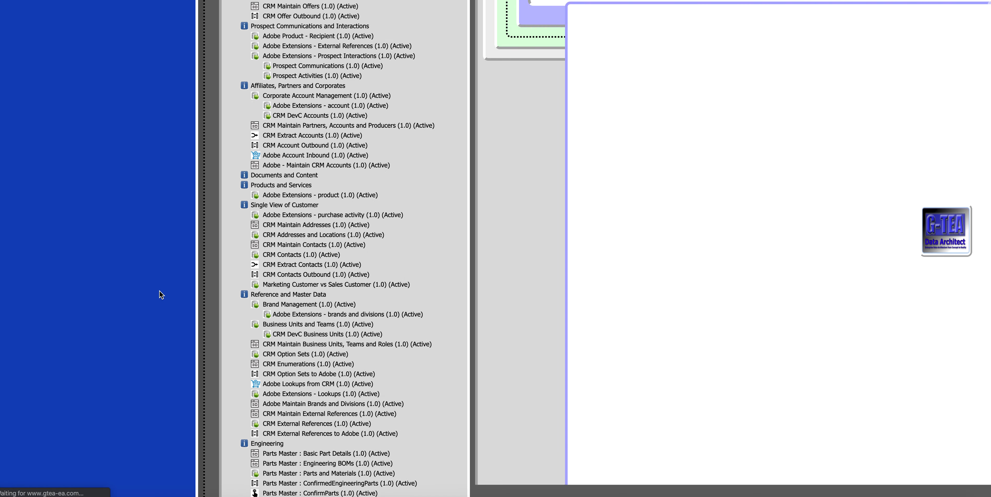
pyautogui.scroll(-10, 159, 292)
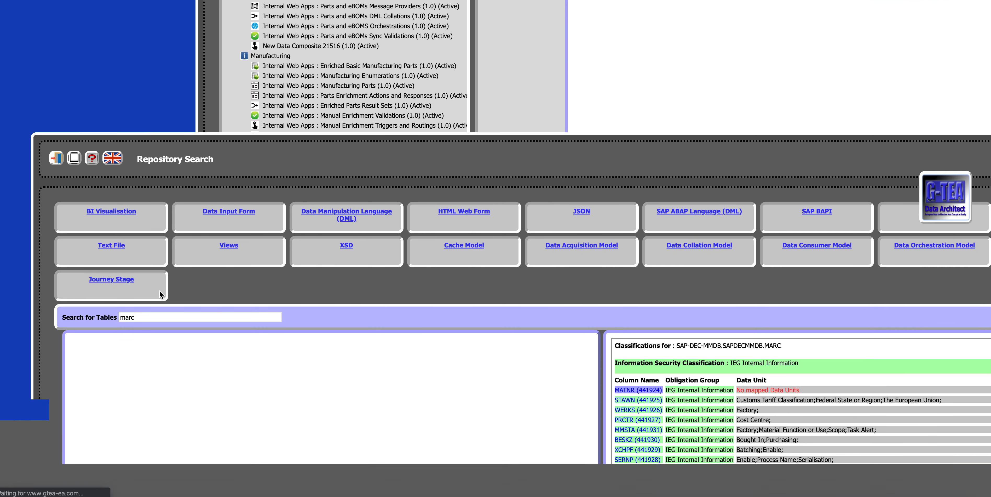
pyautogui.scroll(-2, 160, 295)
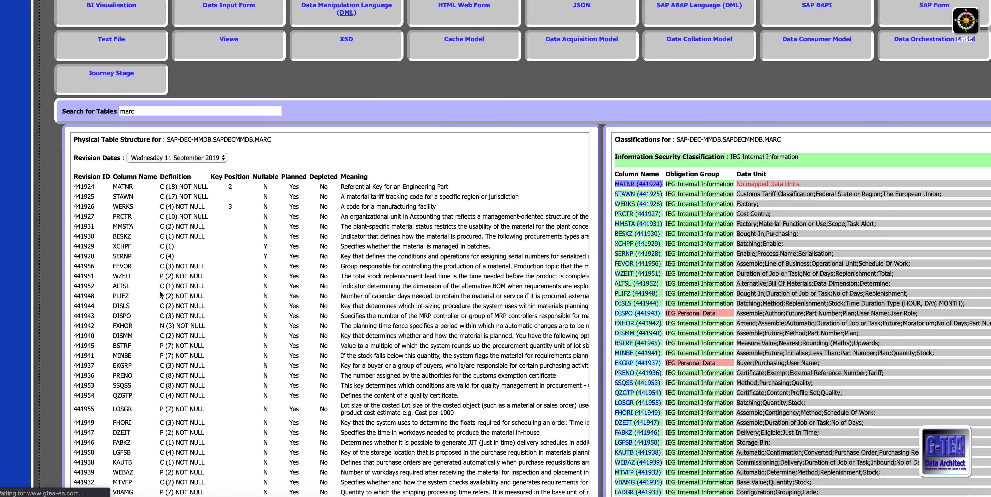
pyautogui.scroll(5, 160, 294)
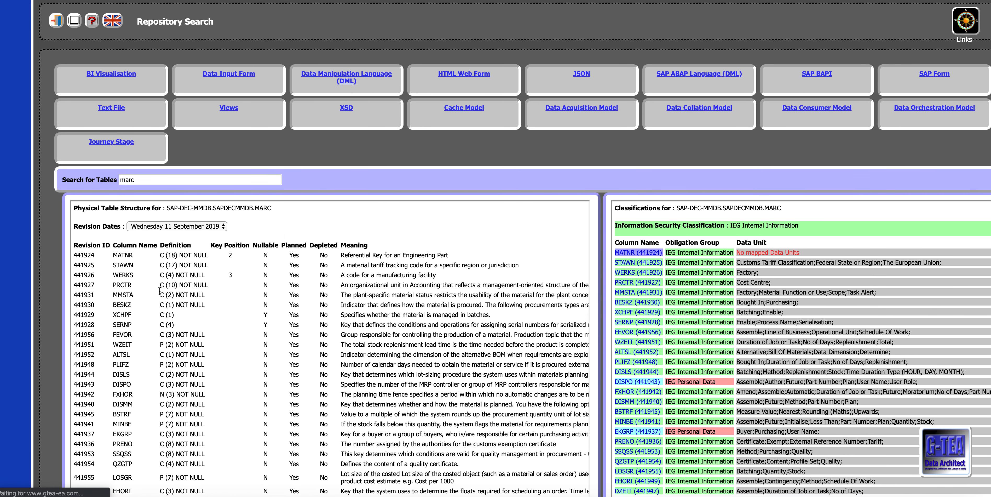
pyautogui.scroll(-3, 159, 291)
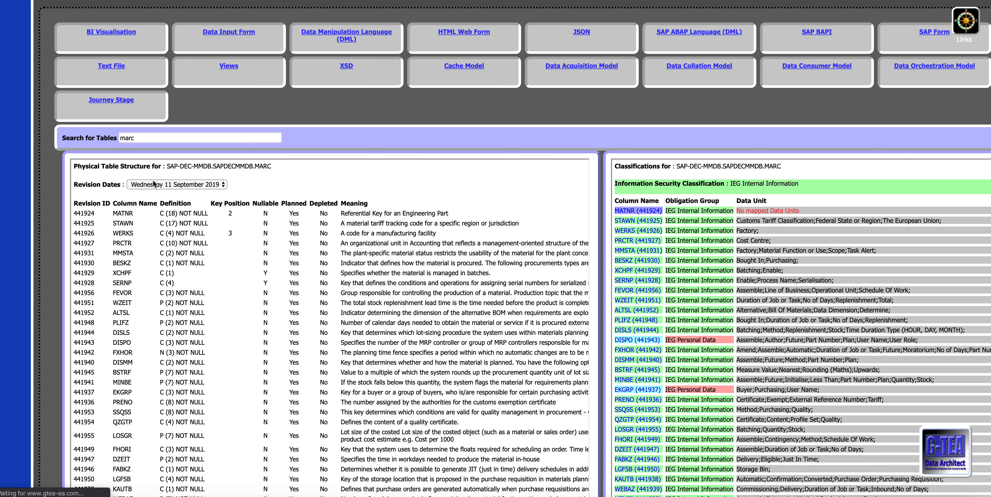
pyautogui.scroll(-8, 177, 261)
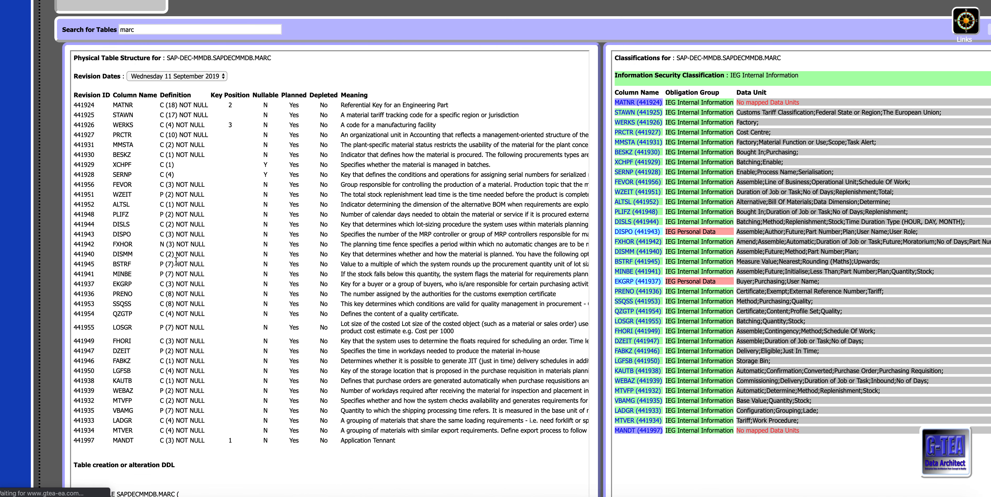
pyautogui.scroll(-1, 177, 264)
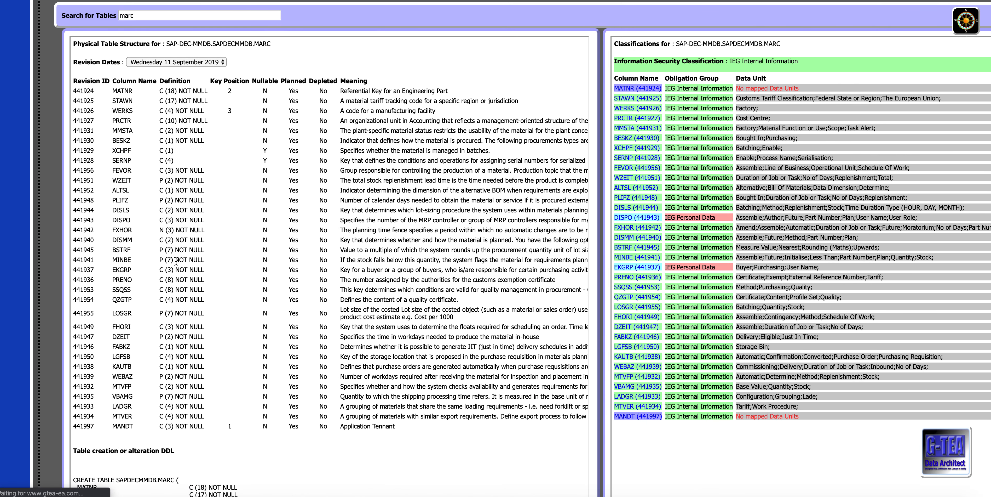
pyautogui.scroll(-1, 136, 118)
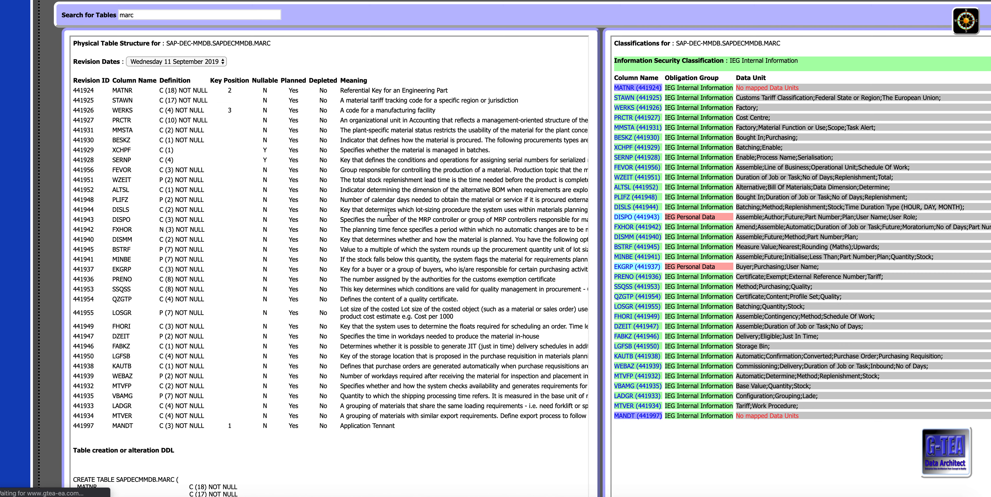
# Step: Examine the MARC table's column meanings, data unit and data key classifications, logical interface and delivery summary
pyautogui.hscroll(10, 389, 212)
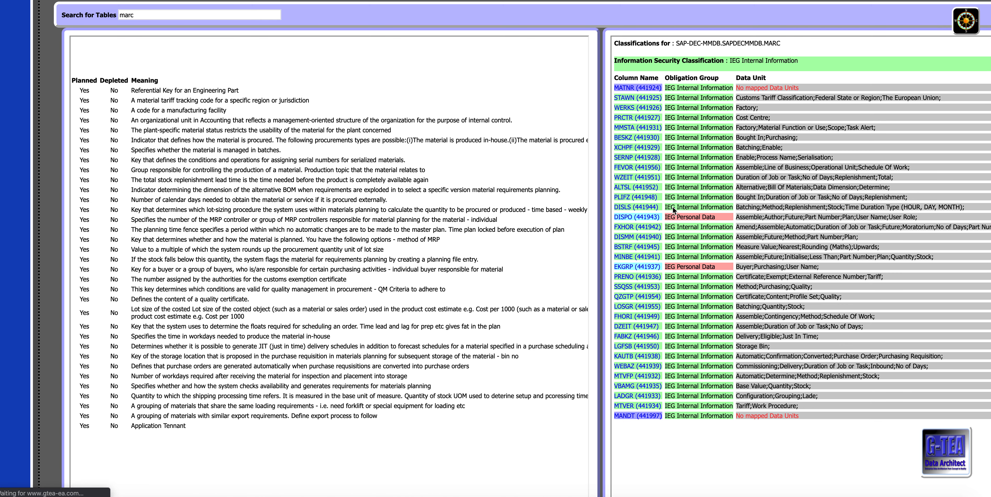
pyautogui.hscroll(5, 715, 215)
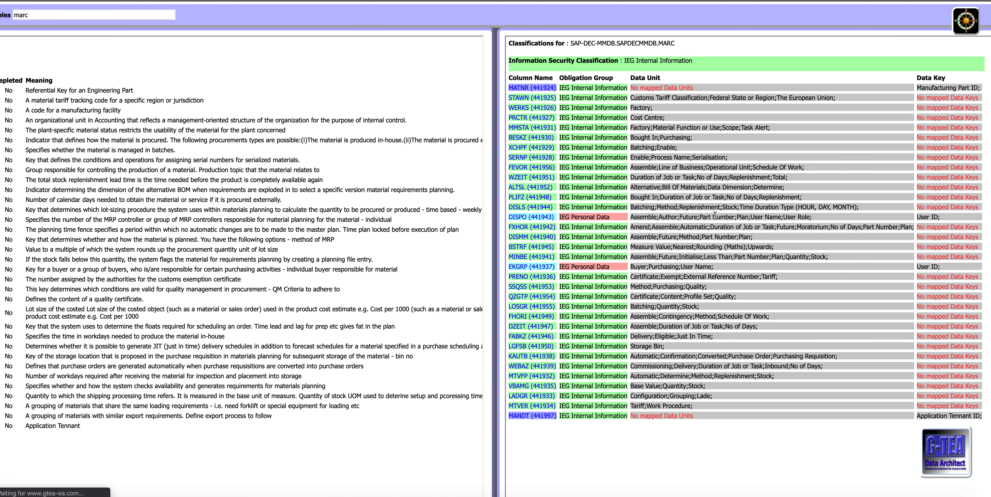
pyautogui.hscroll(3, 715, 216)
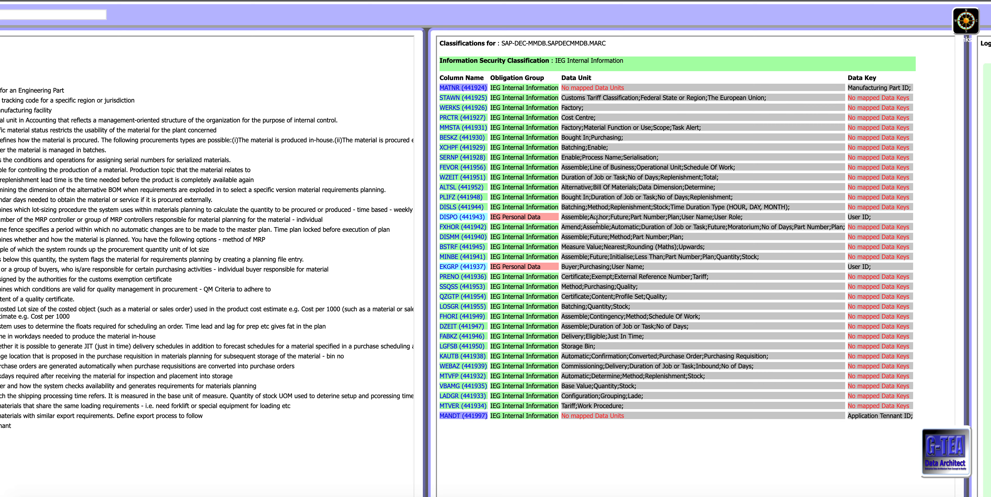
pyautogui.hscroll(15, 598, 219)
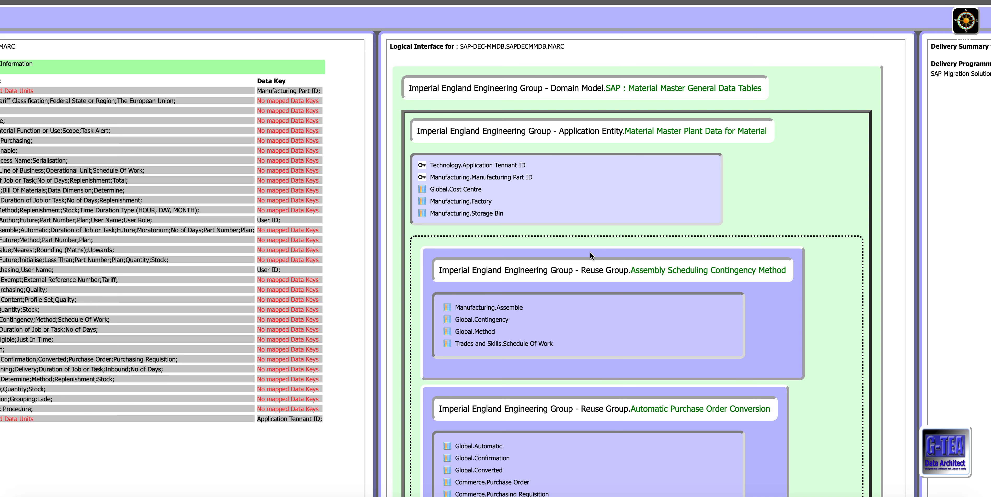
pyautogui.scroll(-10, 591, 255)
pyautogui.scroll(1, 591, 256)
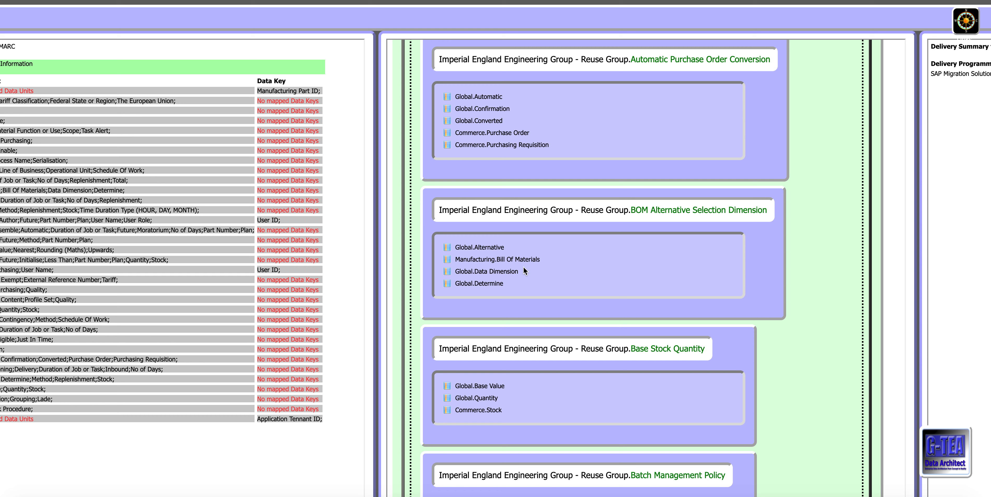
pyautogui.scroll(6, 497, 270)
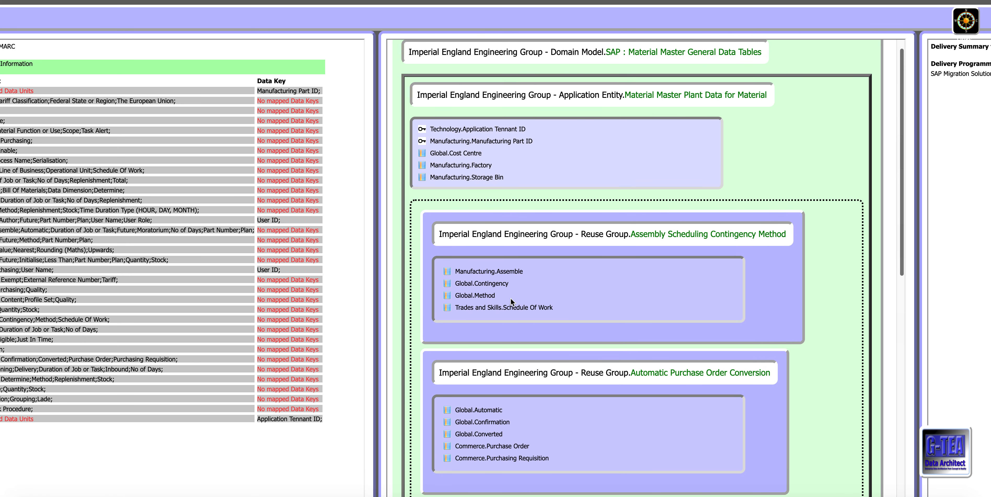
pyautogui.scroll(2, 527, 313)
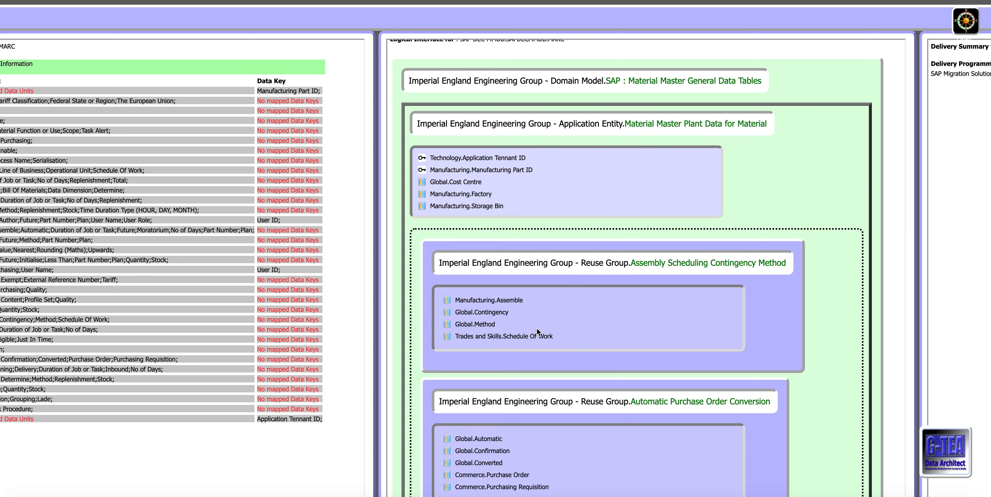
pyautogui.hscroll(10, 537, 327)
pyautogui.hscroll(1, 548, 310)
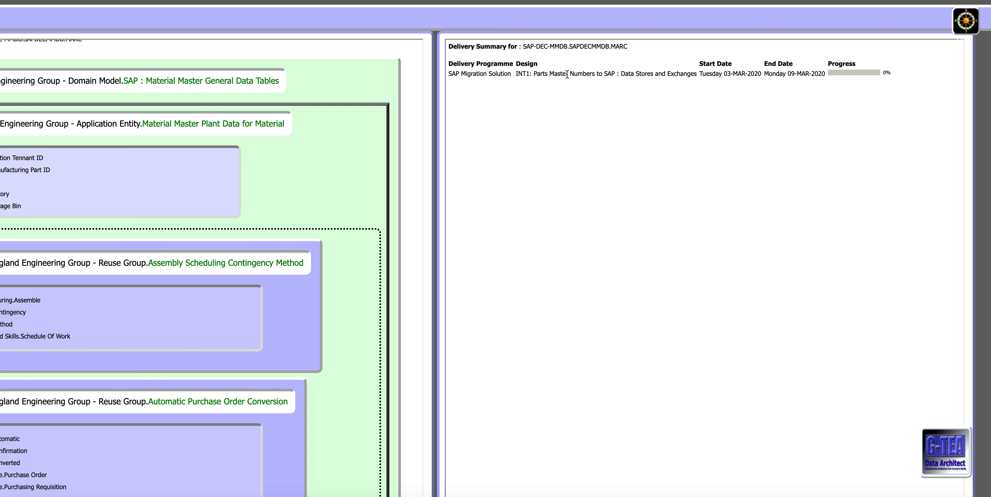
# Step: Search the repository tables for "mara" and open the SAP-DEC-MMDB.SAPDECMMDB.MARA table
pyautogui.scroll(3, 567, 73)
pyautogui.hscroll(-4, 562, 148)
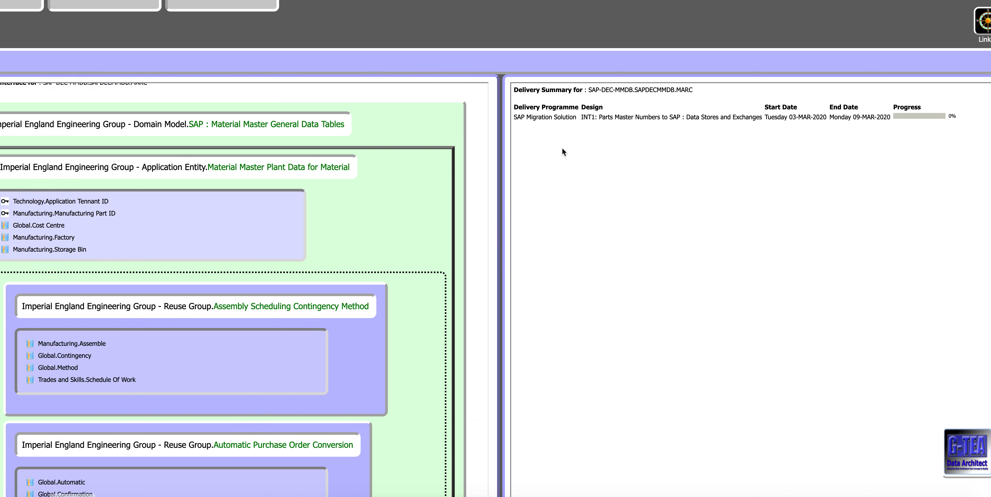
pyautogui.hscroll(-15, 562, 148)
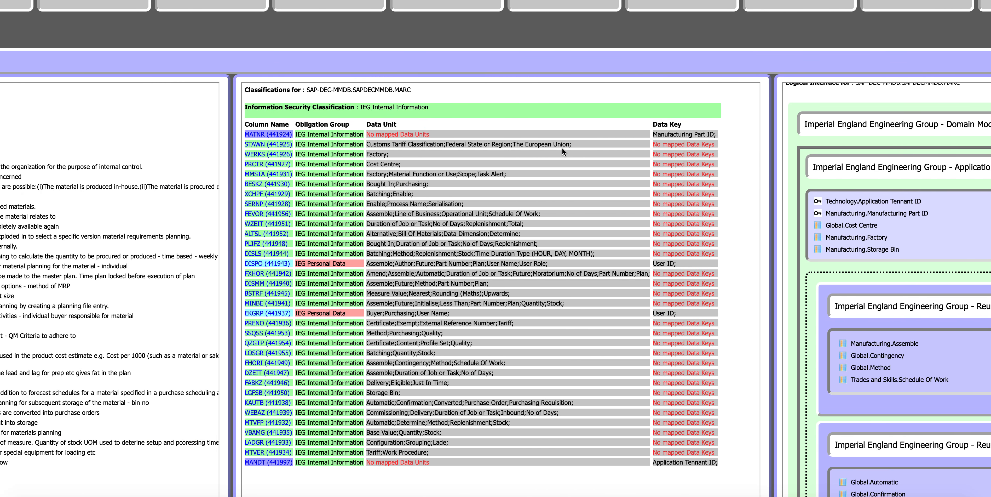
pyautogui.hscroll(-7, 562, 147)
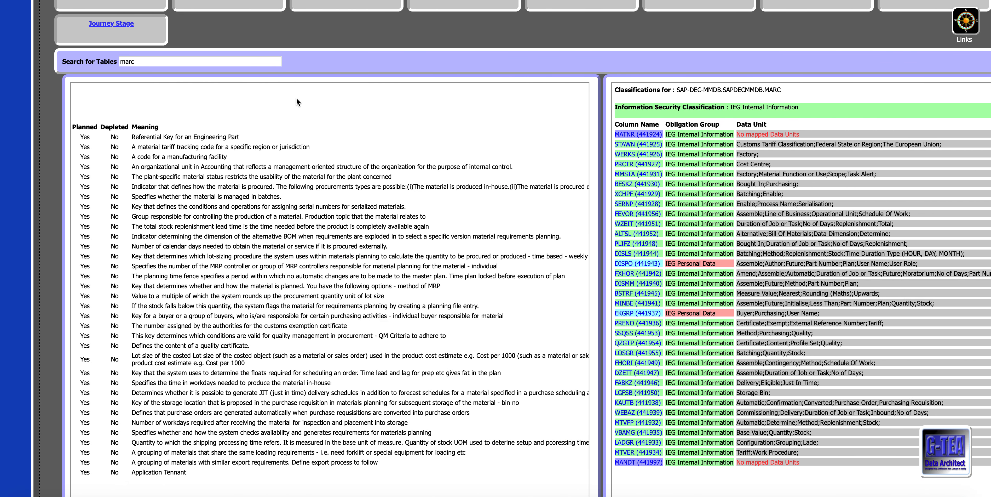
pyautogui.click(157, 60)
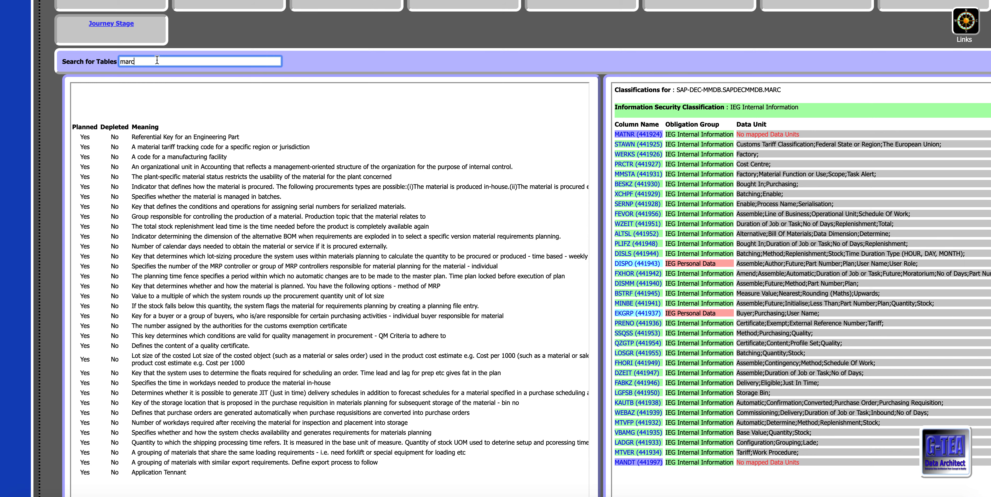
pyautogui.press('BackSpace')
pyautogui.write('a')
pyautogui.press('Return')
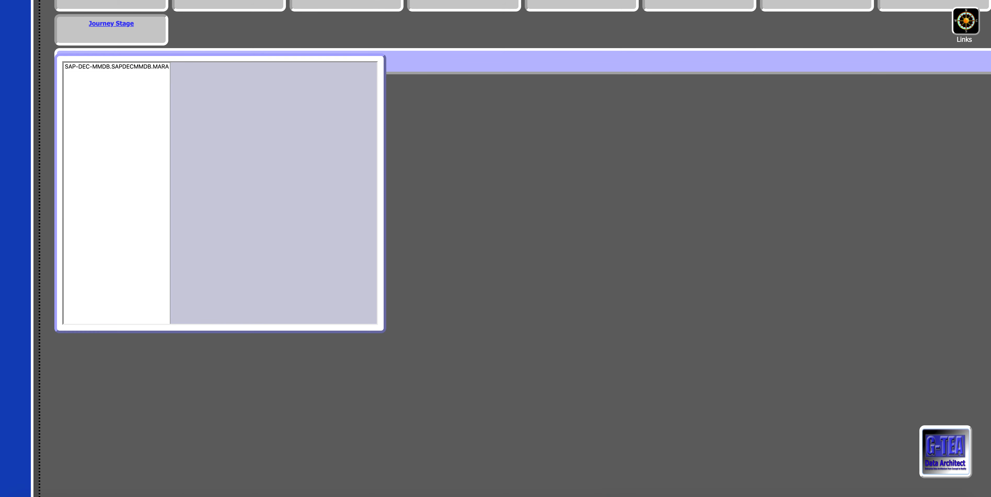
pyautogui.click(119, 66)
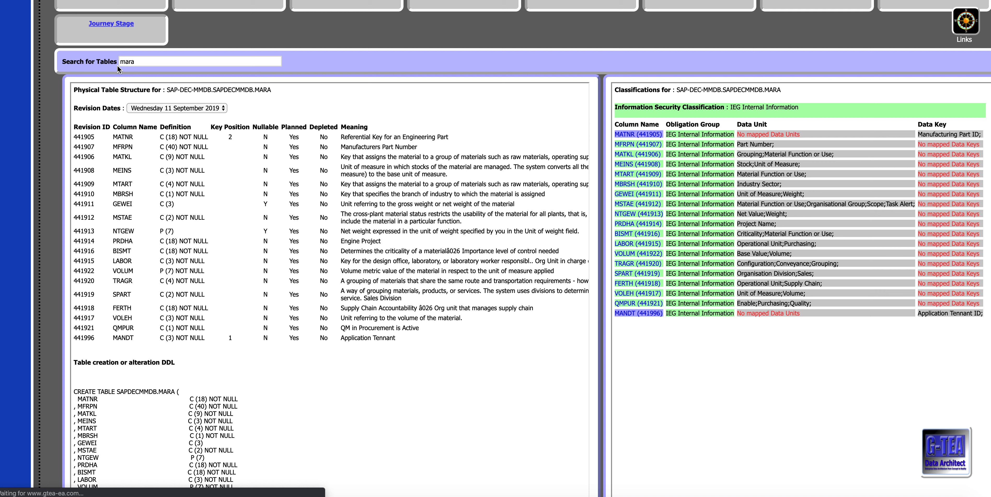
# Step: Show the MARA table structure for the Monday 09 September 2019 revision and switch back to Wednesday 11 September 2019
pyautogui.click(156, 109)
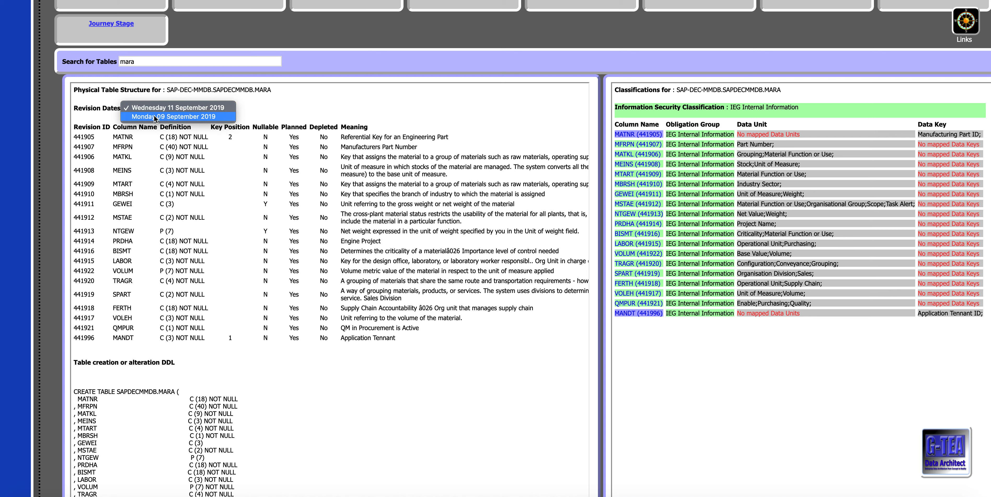
pyautogui.click(154, 116)
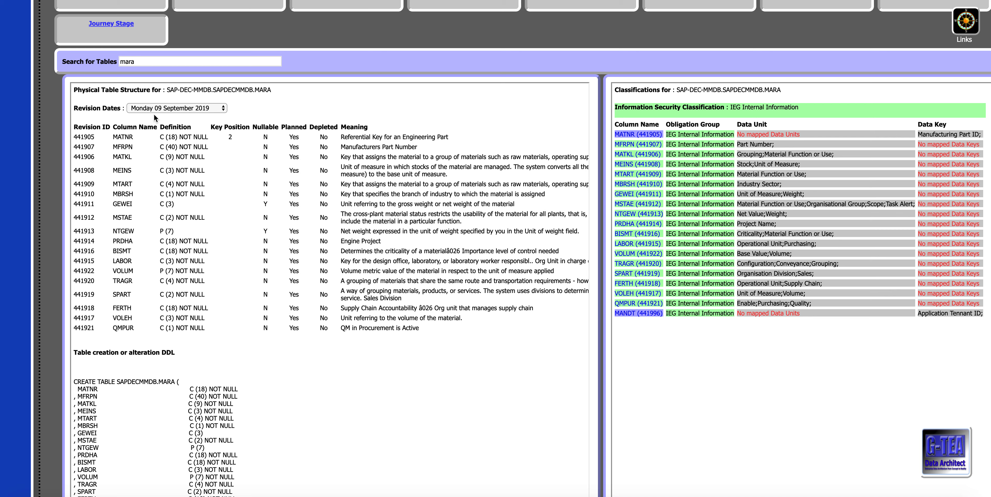
pyautogui.click(183, 107)
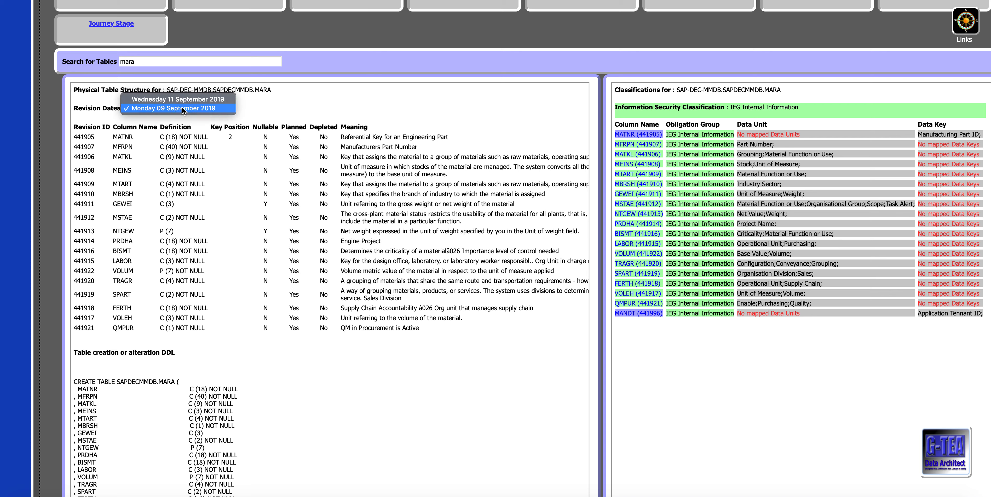
pyautogui.click(180, 97)
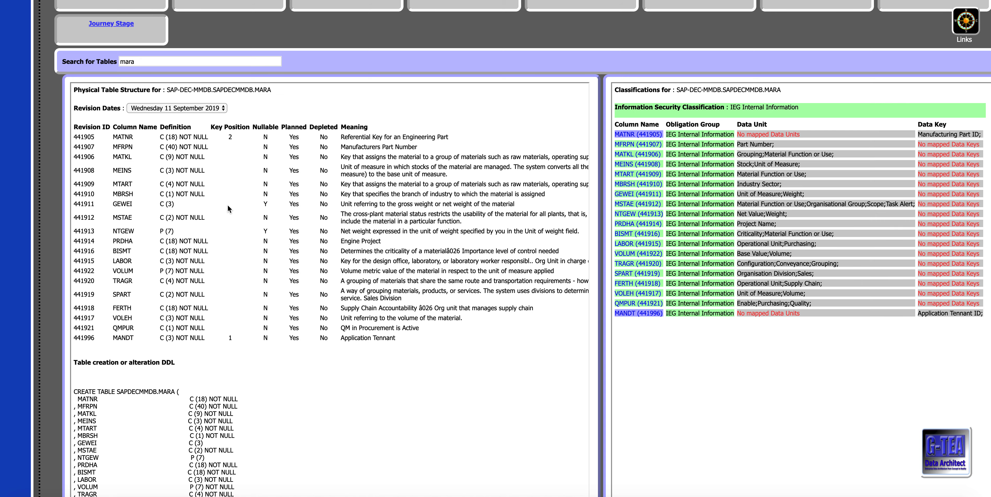
# Step: Minimise the repository search and return to the Manufacturing Execution System Work Order Revisions route map
pyautogui.scroll(10, 224, 208)
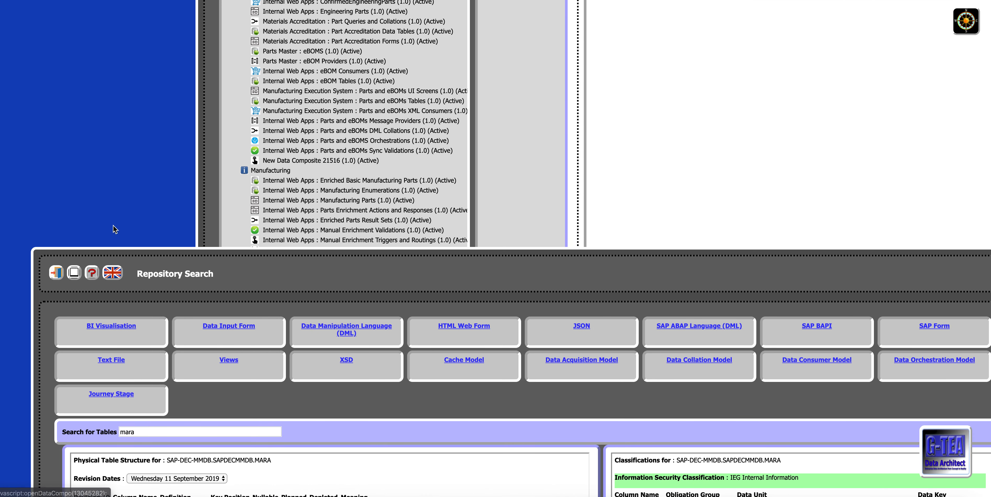
pyautogui.click(75, 273)
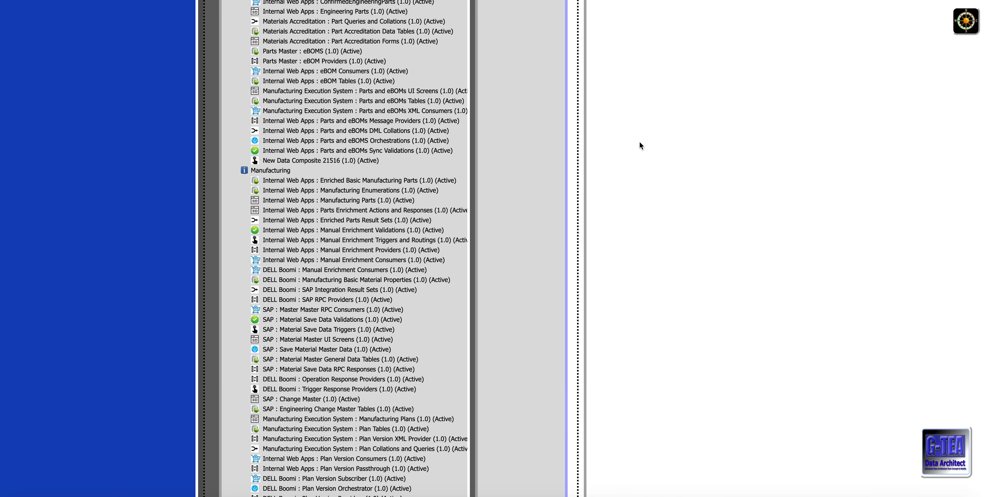
pyautogui.scroll(12, 576, 202)
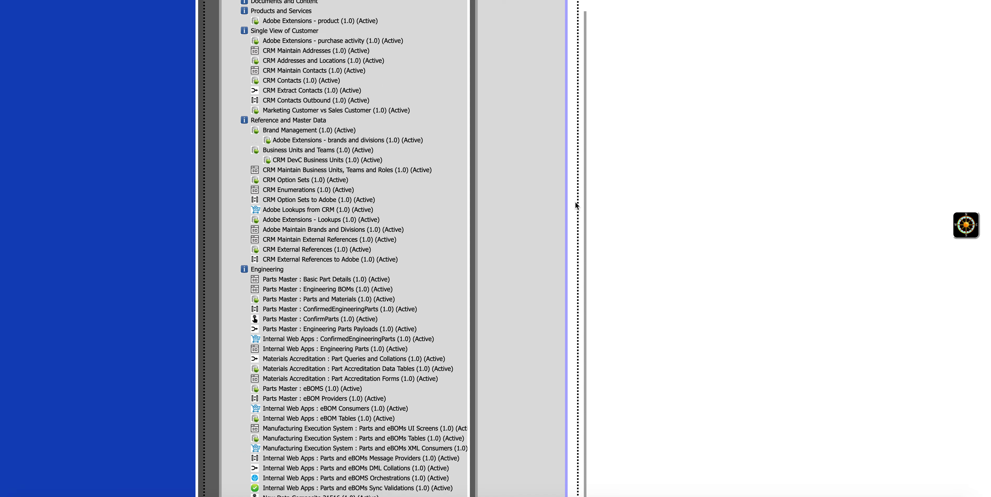
pyautogui.scroll(2, 575, 201)
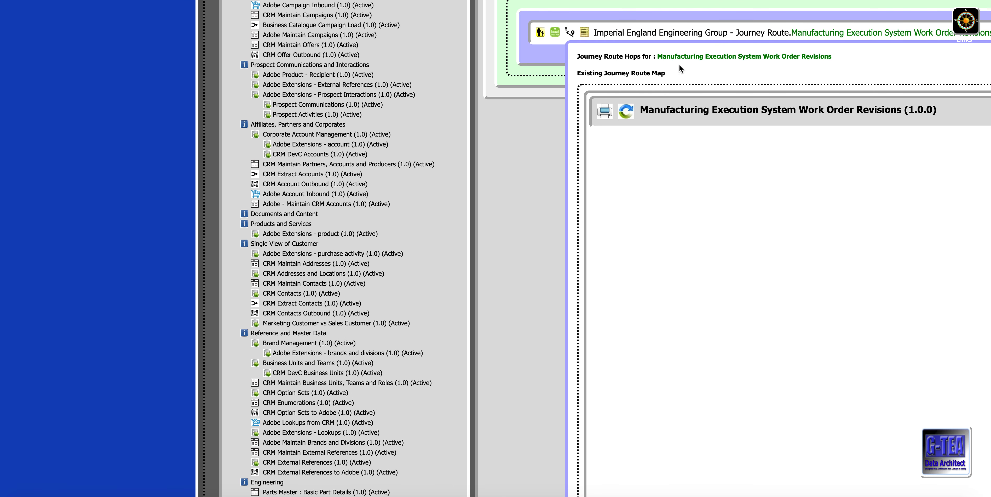
pyautogui.hscroll(10, 678, 29)
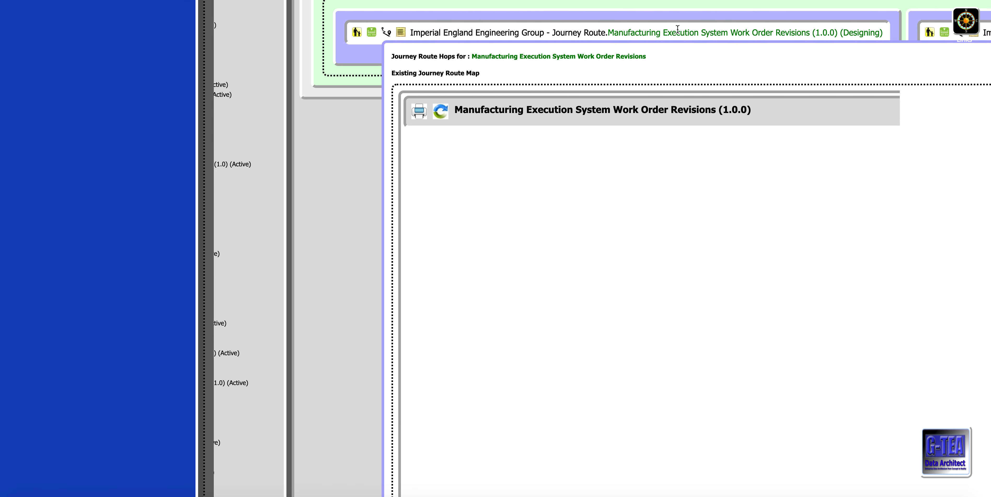
pyautogui.hscroll(-10, 678, 28)
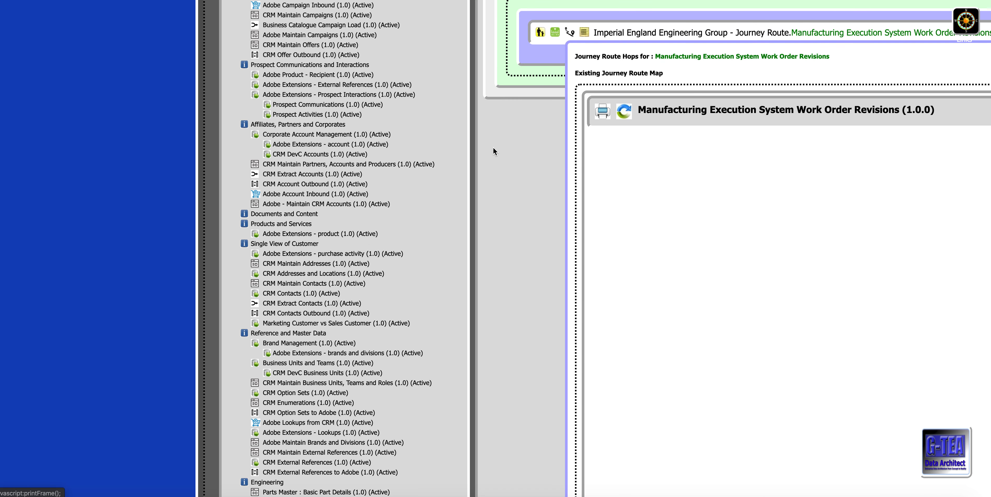
pyautogui.hscroll(9, 548, 39)
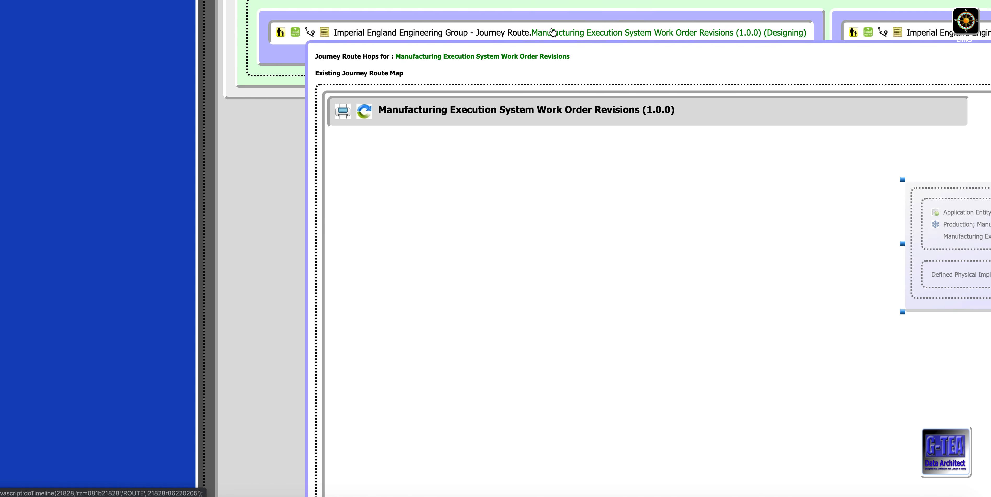
pyautogui.hscroll(-6, 551, 28)
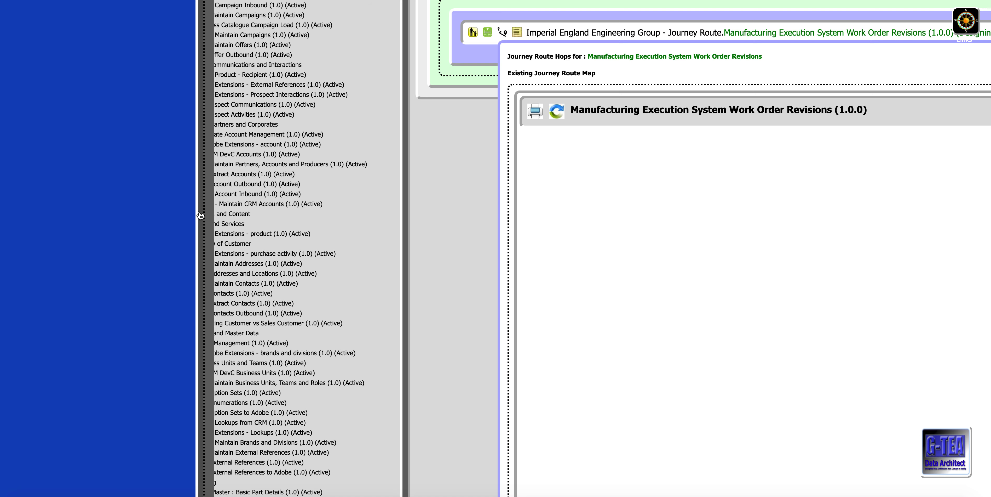
# Step: Examine the sequence, types, sources and targets of the existing data hops for the Work Order Revisions route
pyautogui.hscroll(8, 198, 212)
pyautogui.scroll(-4, 360, 270)
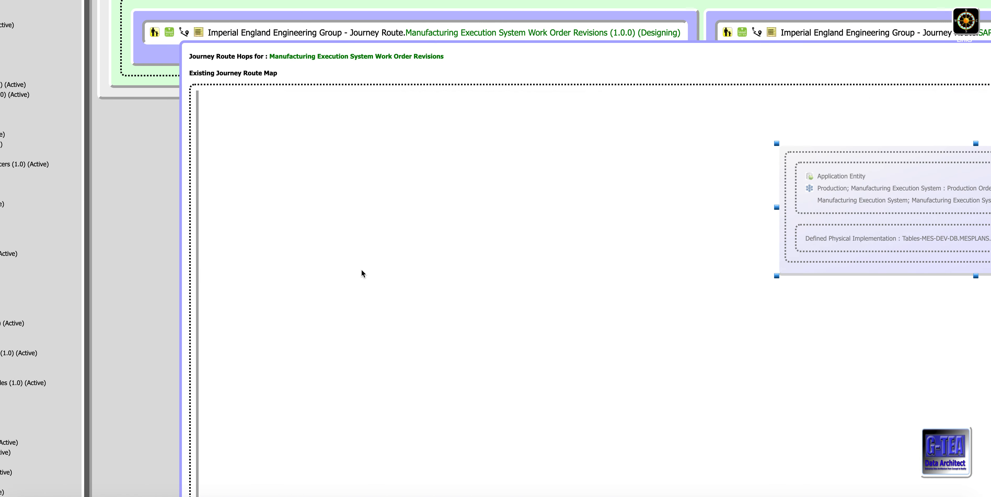
pyautogui.scroll(-15, 191, 390)
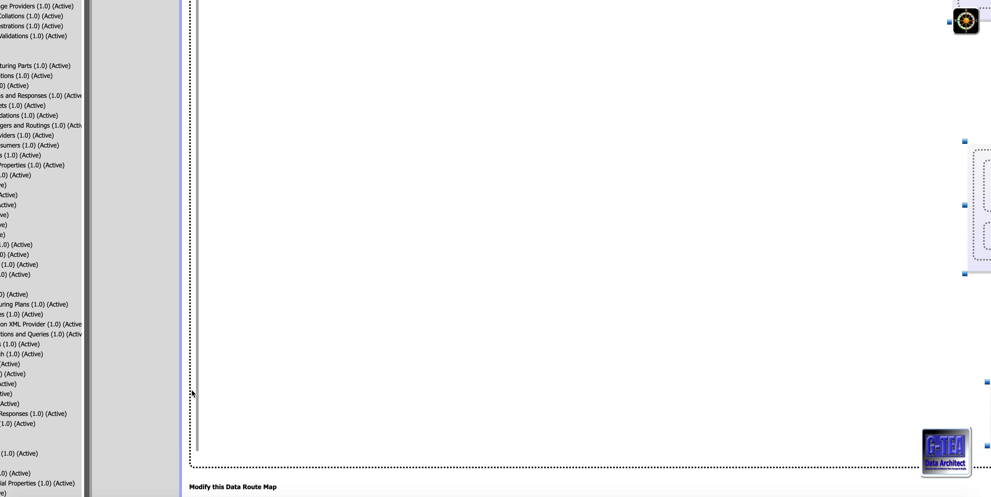
pyautogui.scroll(-1, 192, 390)
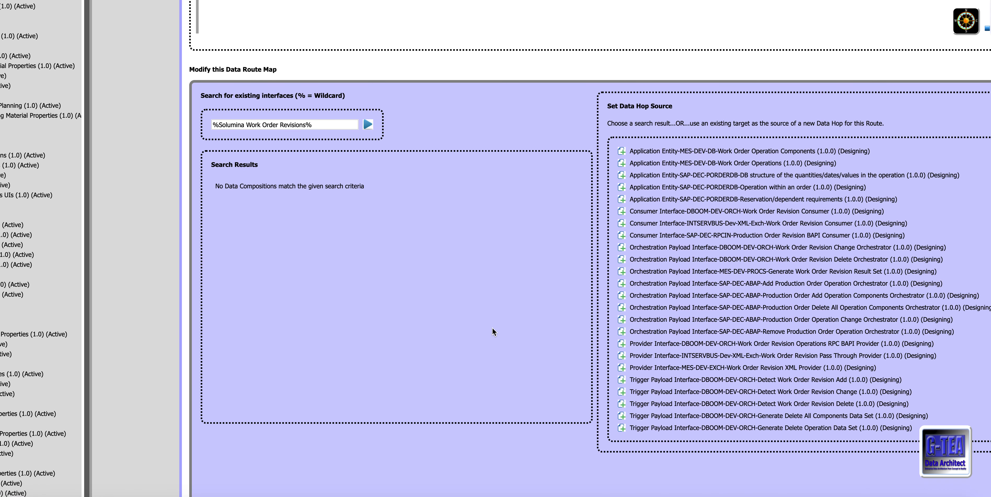
pyautogui.hscroll(8, 686, 274)
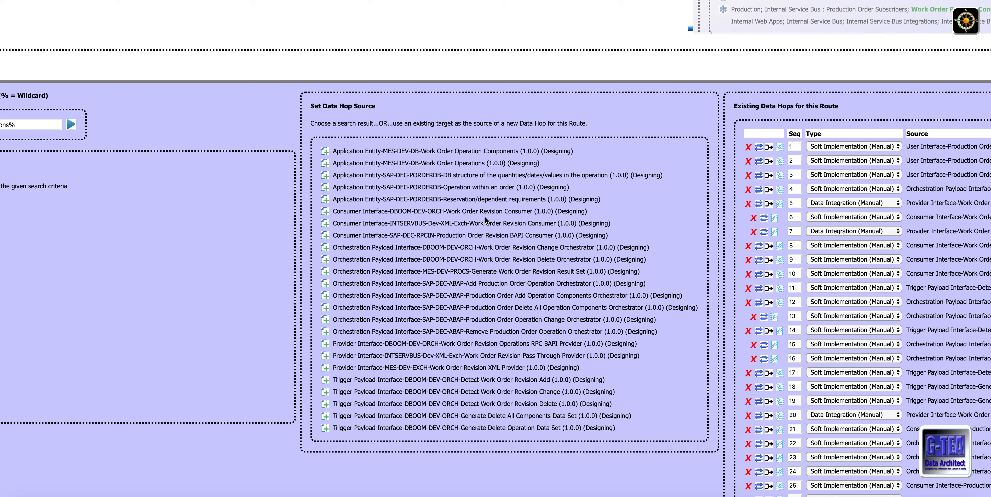
pyautogui.hscroll(15, 501, 249)
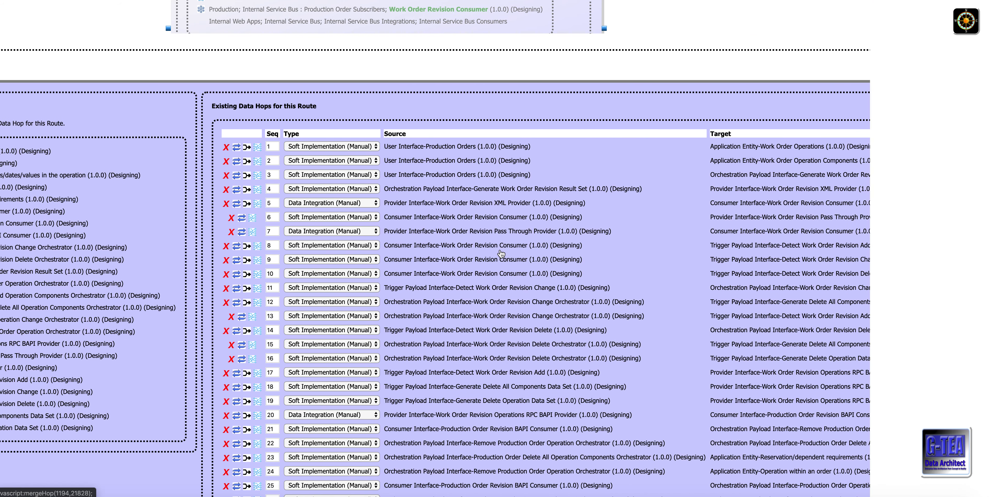
pyautogui.hscroll(1, 481, 243)
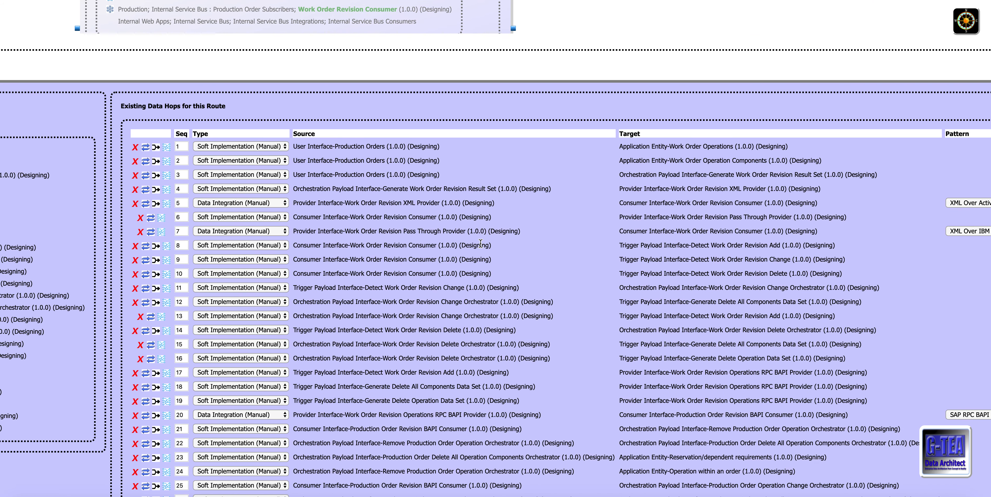
pyautogui.scroll(-1, 481, 243)
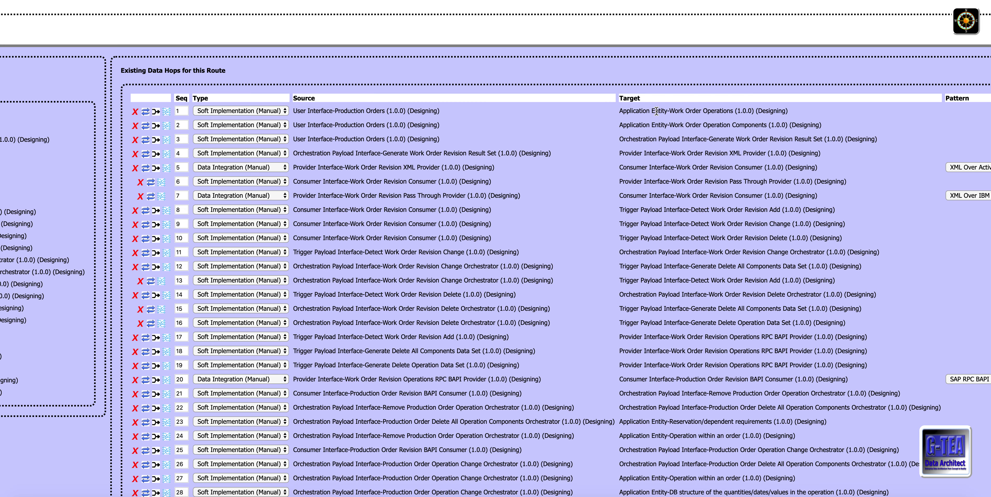
pyautogui.scroll(-3, 640, 178)
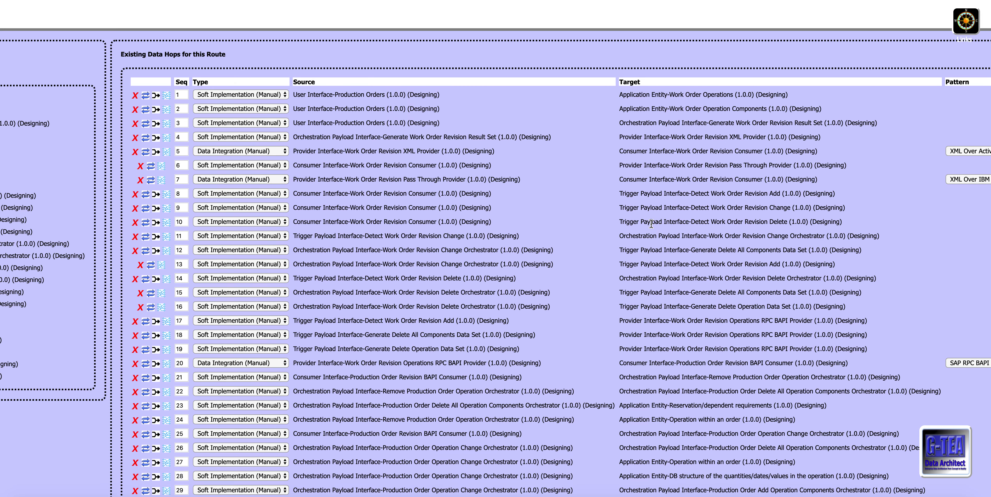
pyautogui.scroll(-8, 651, 223)
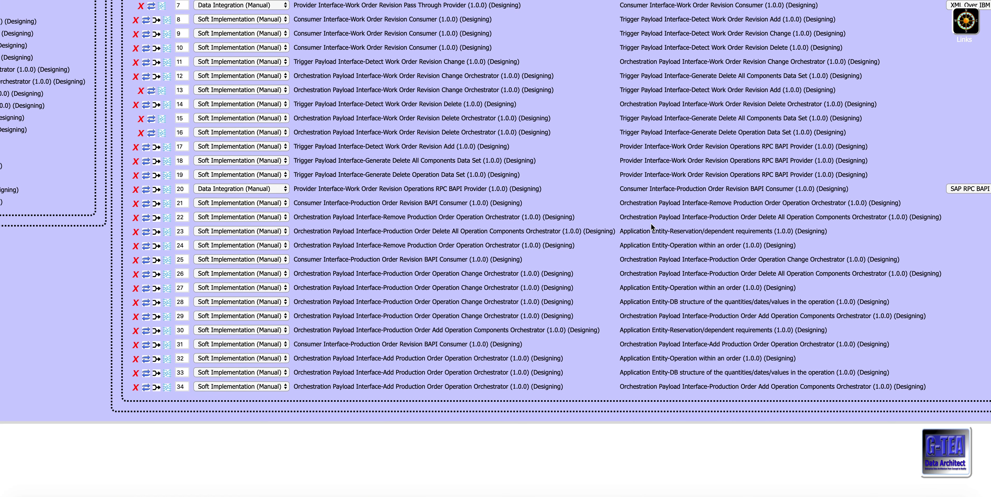
# Step: Examine the integration patterns and comments of the existing data hops for the Work Order Revisions route
pyautogui.scroll(3, 651, 223)
pyautogui.hscroll(5, 652, 224)
pyautogui.hscroll(3, 652, 223)
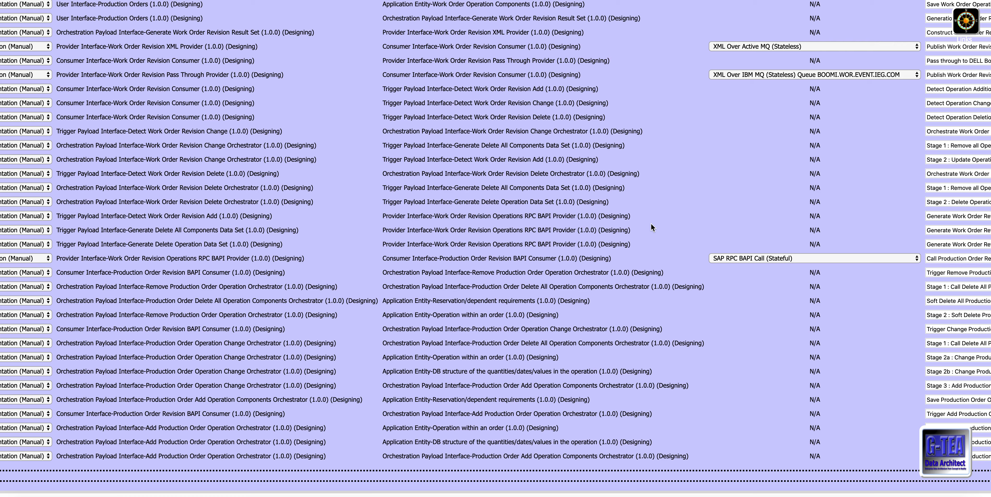
pyautogui.scroll(3, 651, 223)
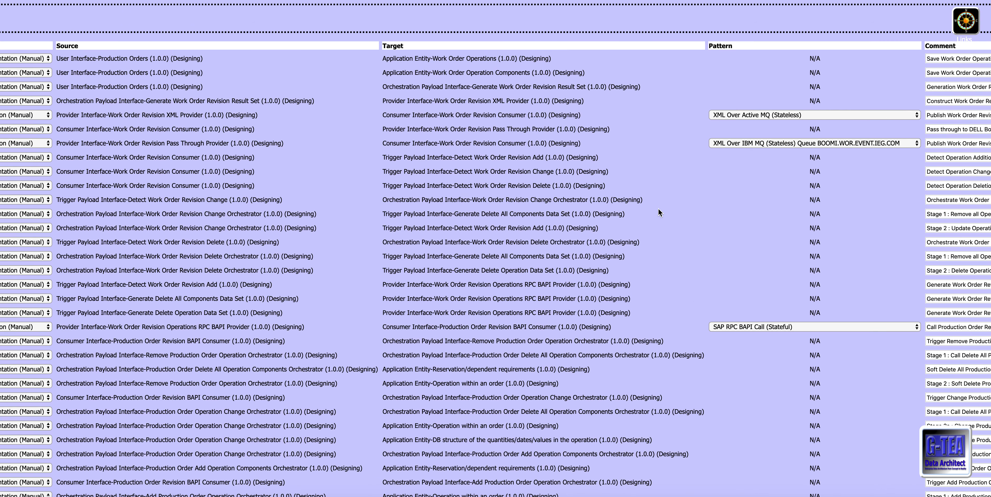
pyautogui.scroll(-1, 744, 211)
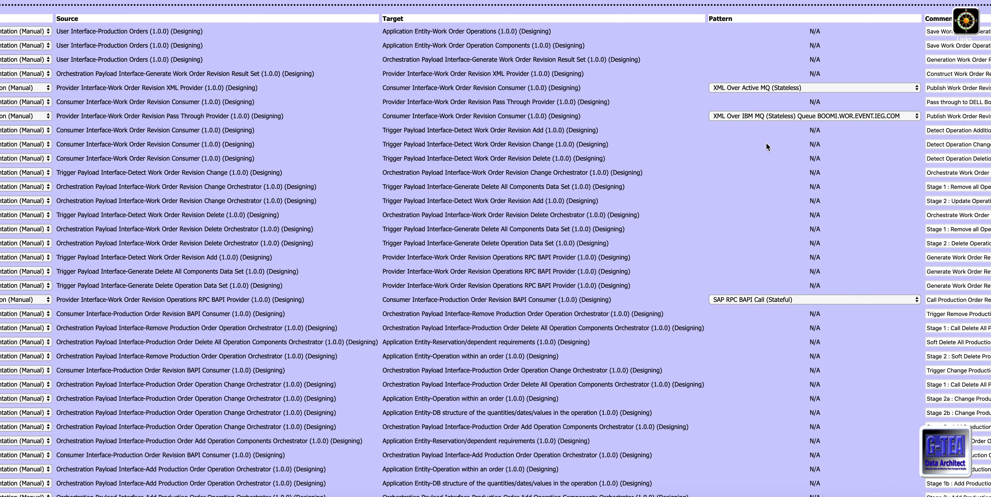
pyautogui.scroll(-3, 773, 181)
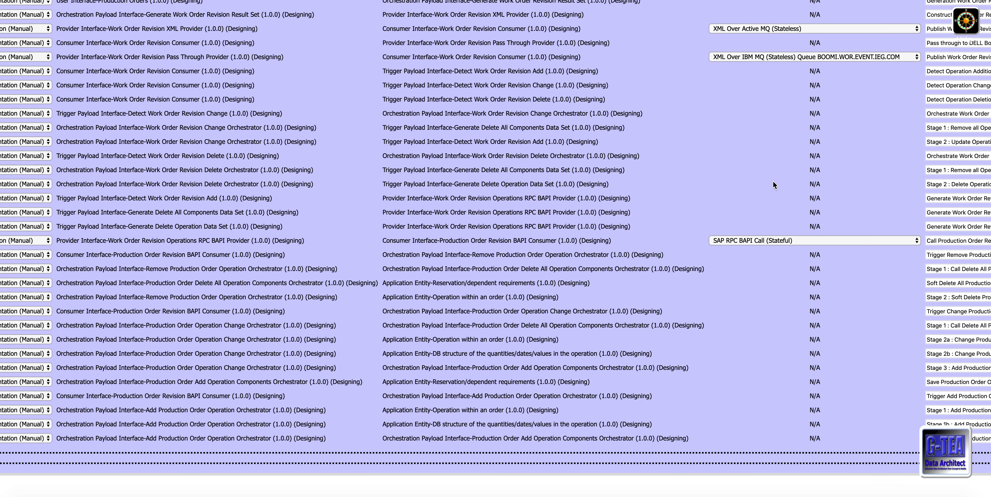
pyautogui.scroll(-3, 773, 181)
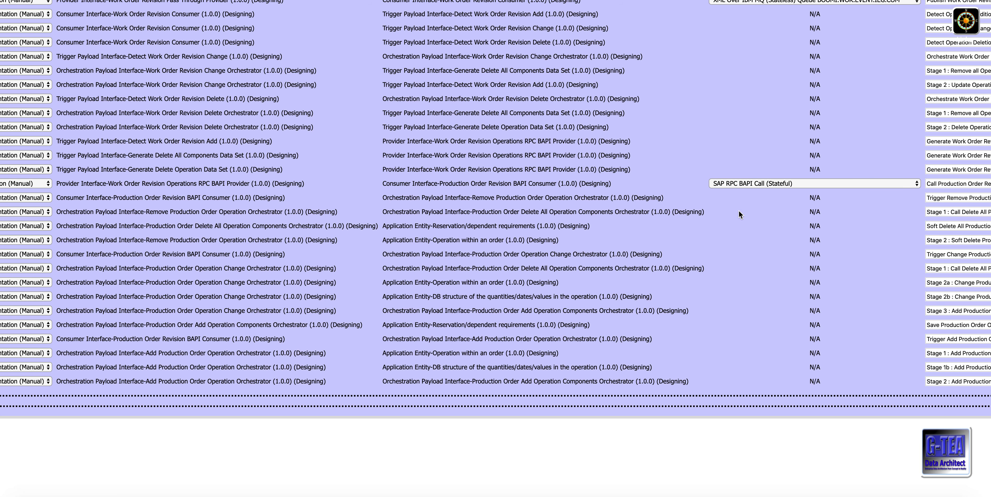
pyautogui.hscroll(2, 741, 214)
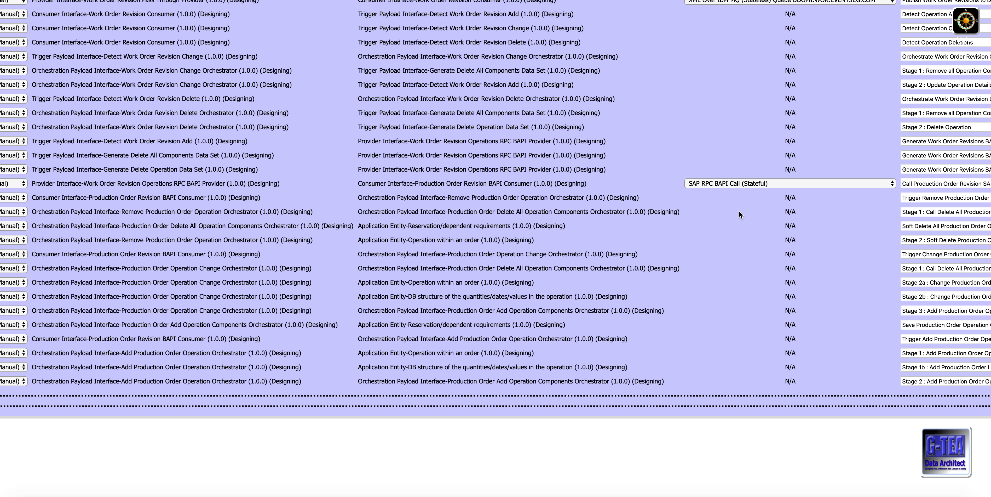
pyautogui.hscroll(12, 739, 214)
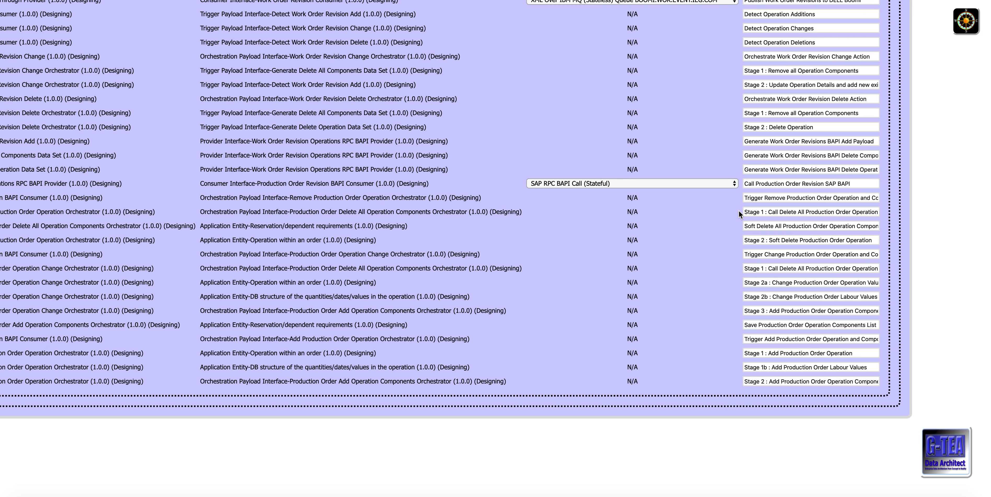
# Step: Open the data mappings for hop 20 of the route and reposition the Data Mapping Modeller window to expose the mapping diagram
pyautogui.hscroll(-15, 738, 210)
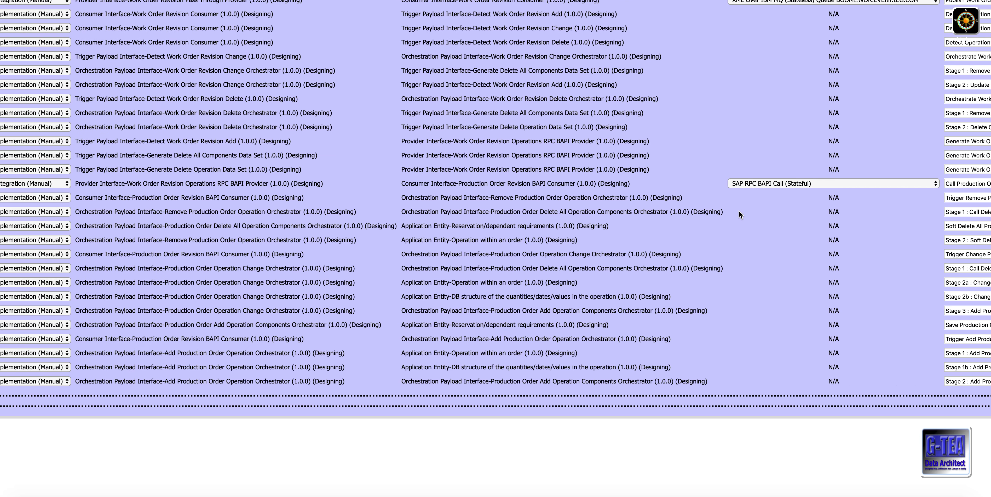
pyautogui.hscroll(-15, 739, 212)
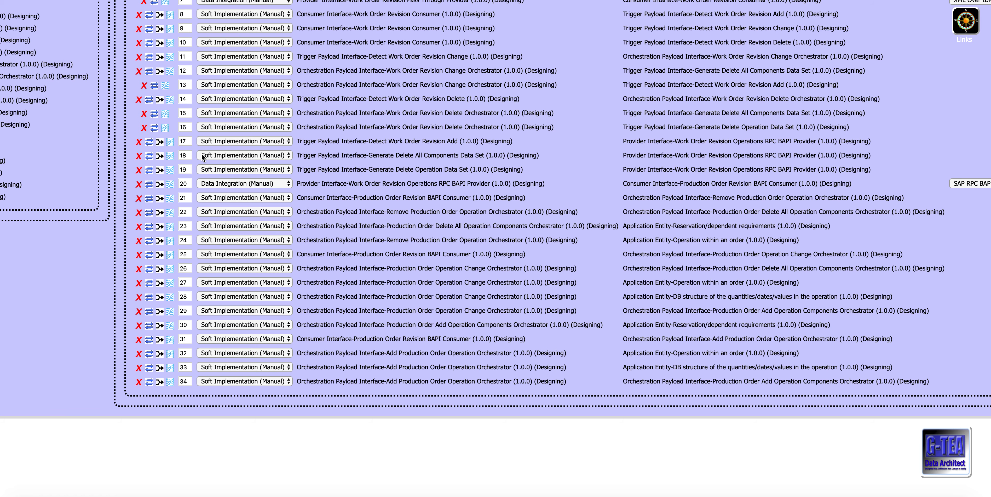
pyautogui.click(170, 185)
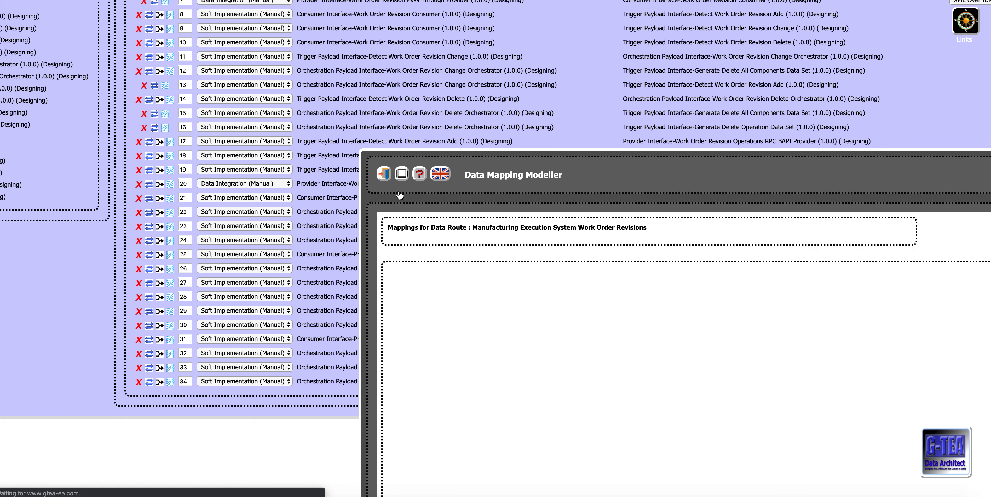
pyautogui.moveTo(407, 201); pyautogui.dragTo(204, 84)
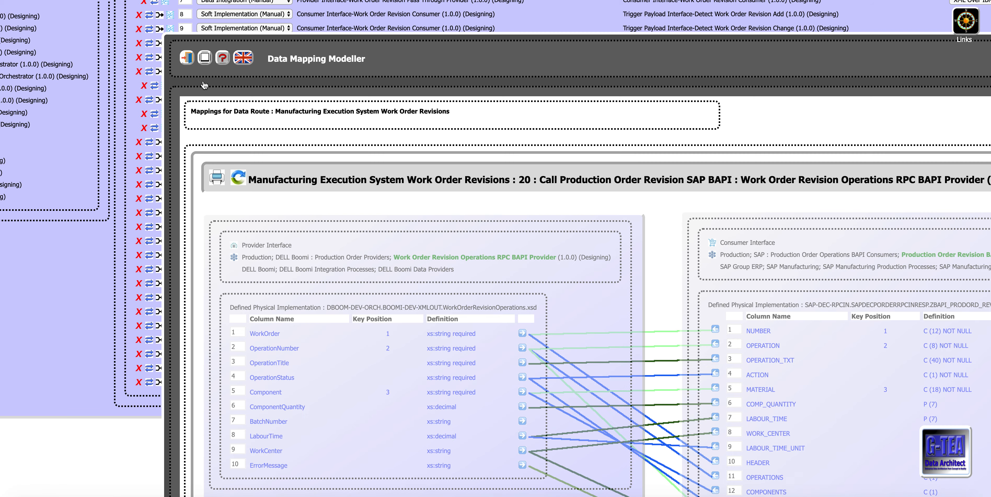
# Step: Compare the mapping links between the WorkOrderRevisionOperations.xsd provider columns and the ZBAPI_PRODORD_REVISION consumer columns
pyautogui.scroll(-3, 407, 420)
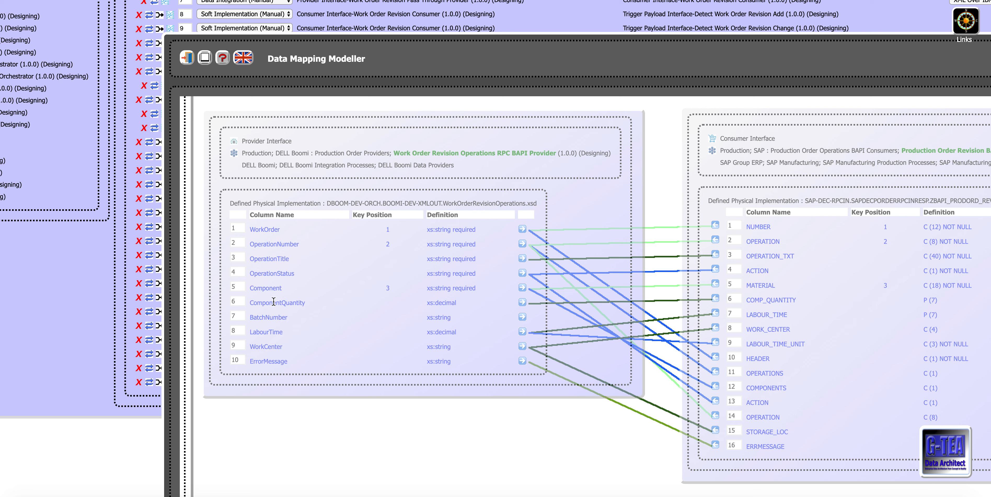
pyautogui.hscroll(5, 357, 318)
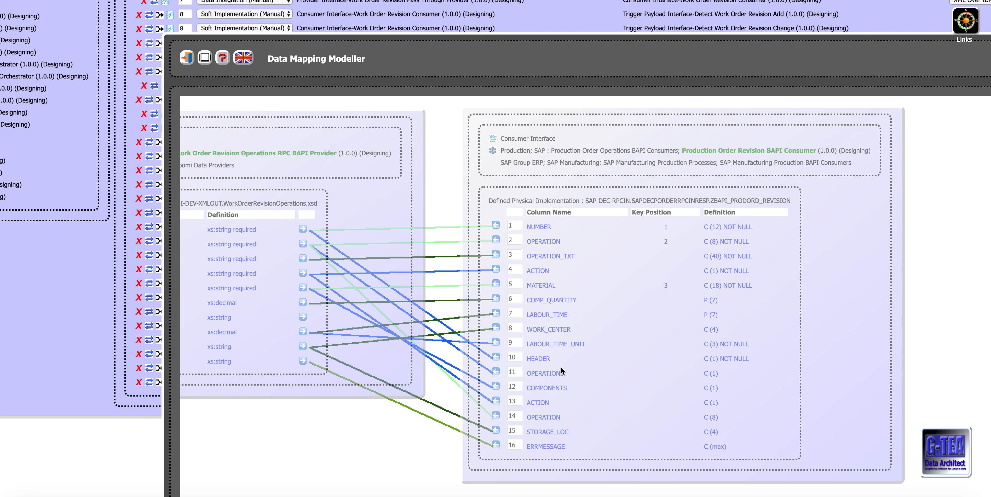
pyautogui.hscroll(-5, 561, 370)
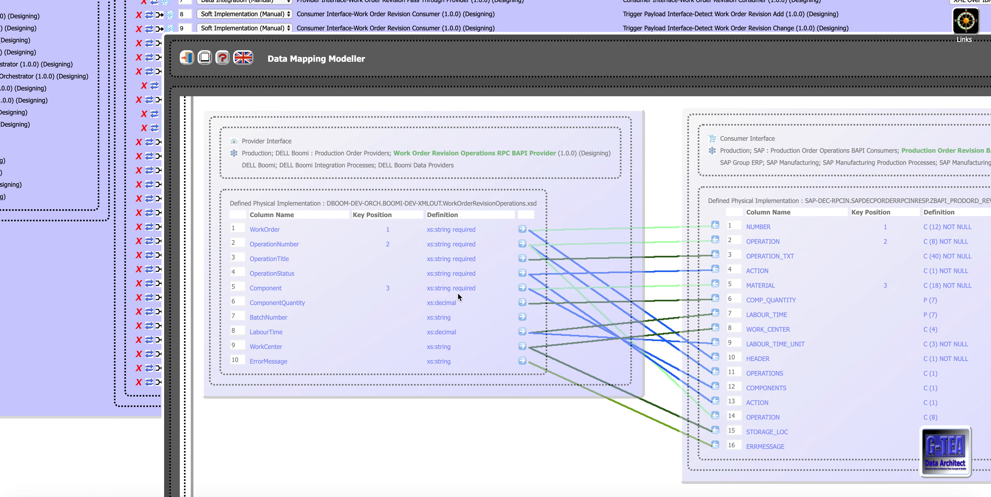
pyautogui.hscroll(5, 478, 297)
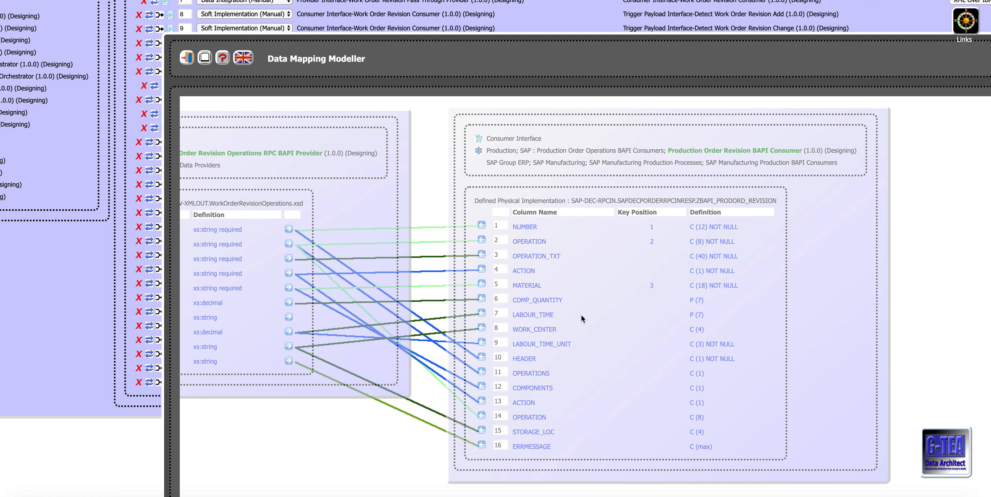
pyautogui.hscroll(-4, 582, 315)
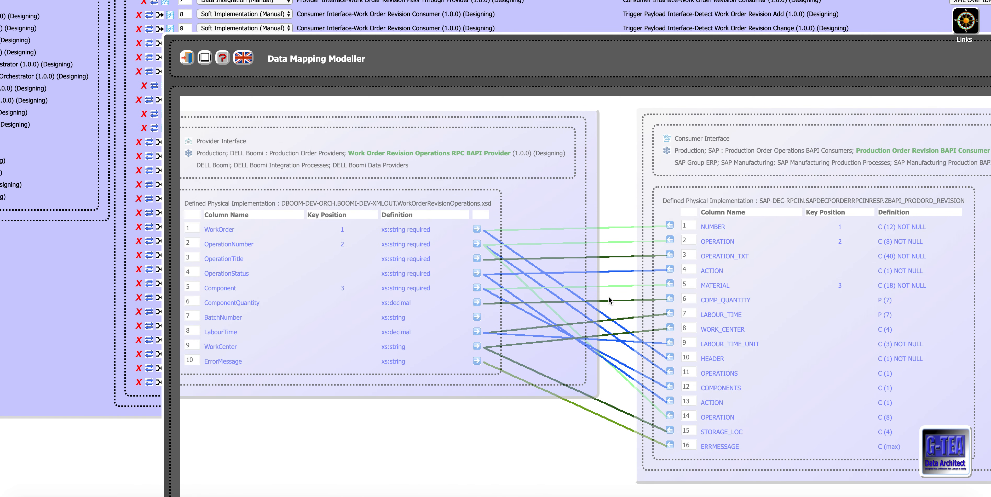
# Step: Open the mapping options for the WorkOrder column and view the mapping types available for its NUMBER target
pyautogui.click(477, 229)
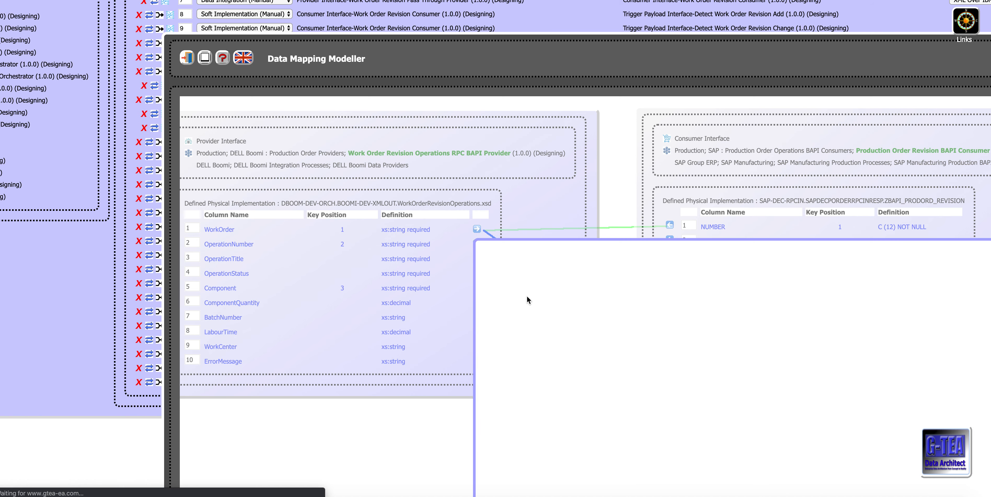
pyautogui.scroll(-2, 527, 300)
pyautogui.hscroll(2, 527, 297)
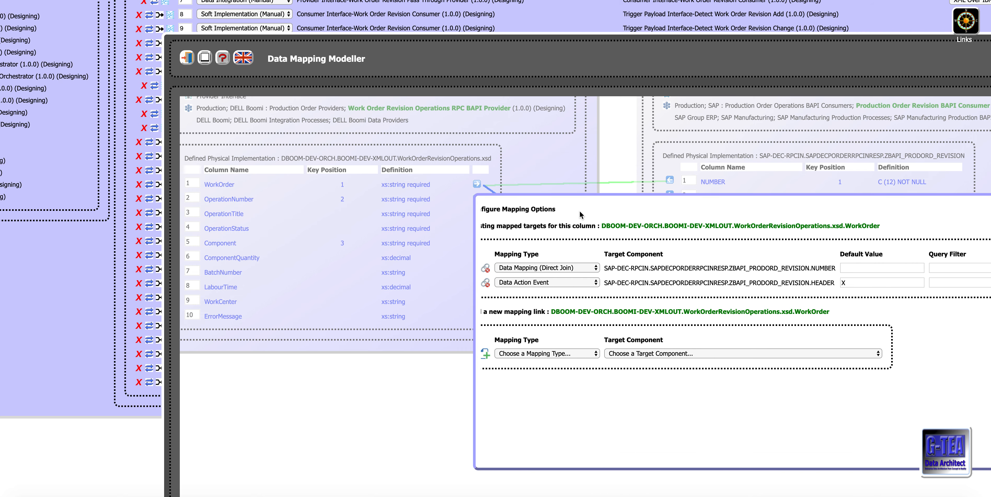
pyautogui.hscroll(3, 579, 210)
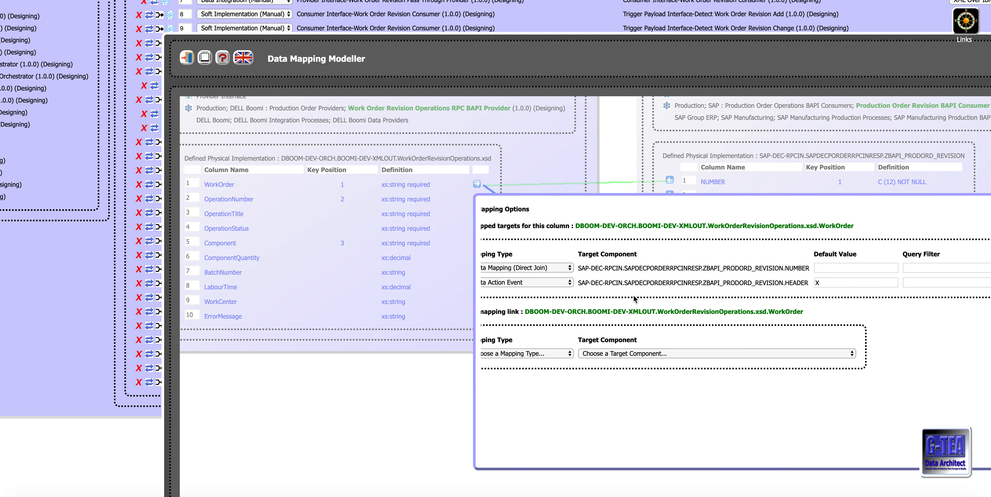
pyautogui.hscroll(-3, 634, 298)
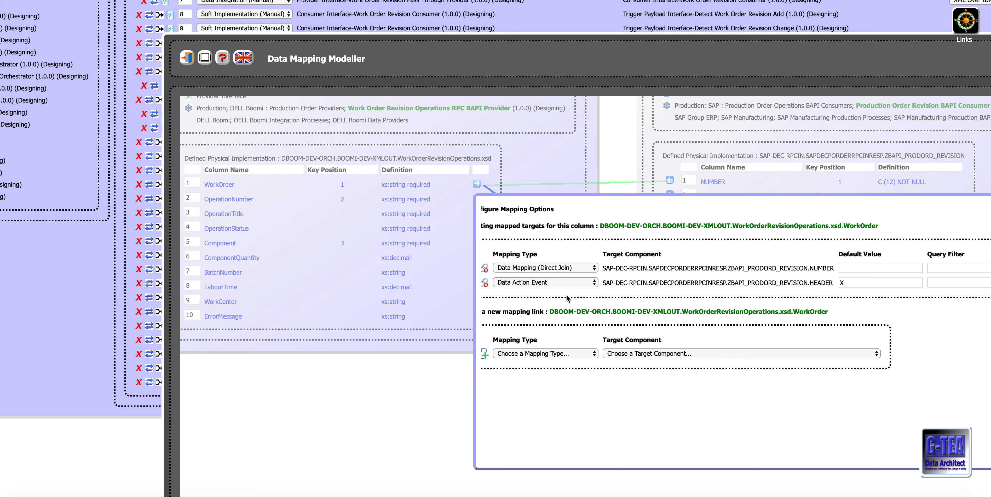
pyautogui.click(594, 268)
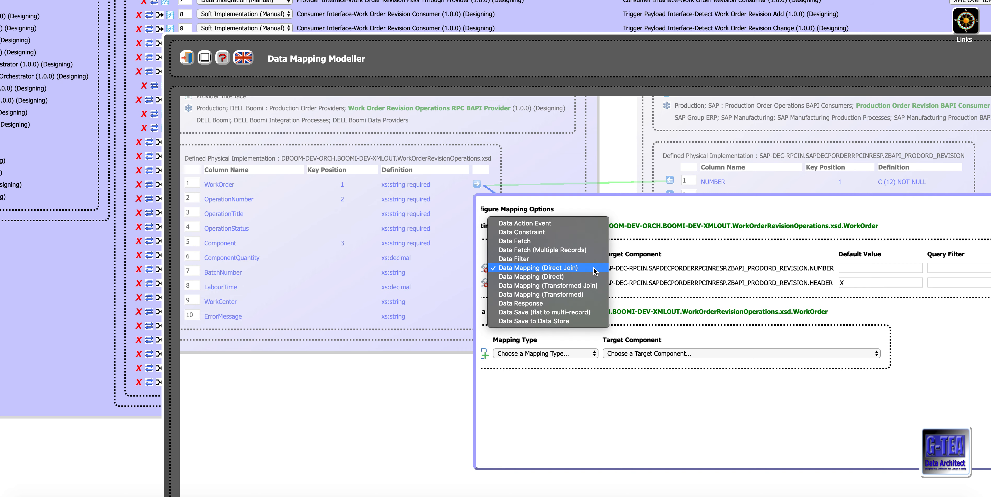
pyautogui.click(696, 300)
# Step: Review the additional notes and default values of the WorkOrder column's mapped targets, and close its mapping options
pyautogui.hscroll(5, 696, 300)
pyautogui.hscroll(10, 696, 299)
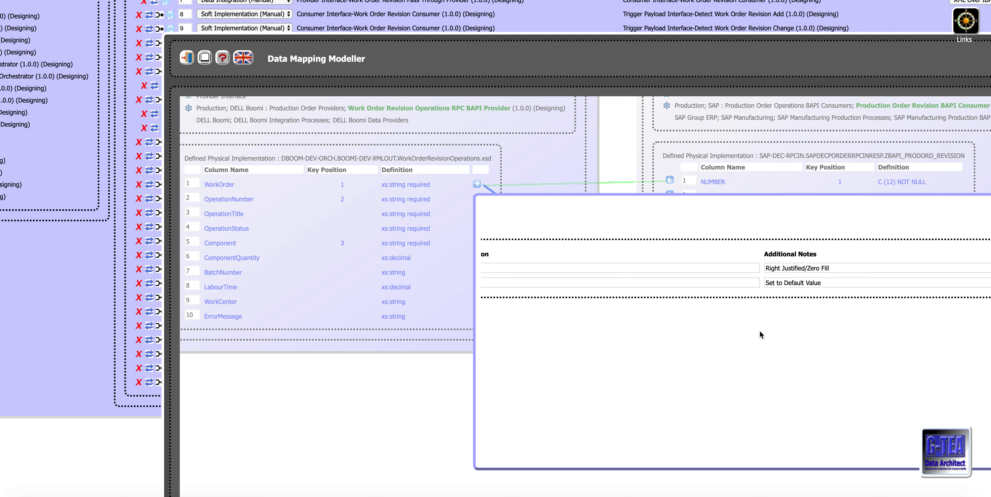
pyautogui.hscroll(-10, 761, 332)
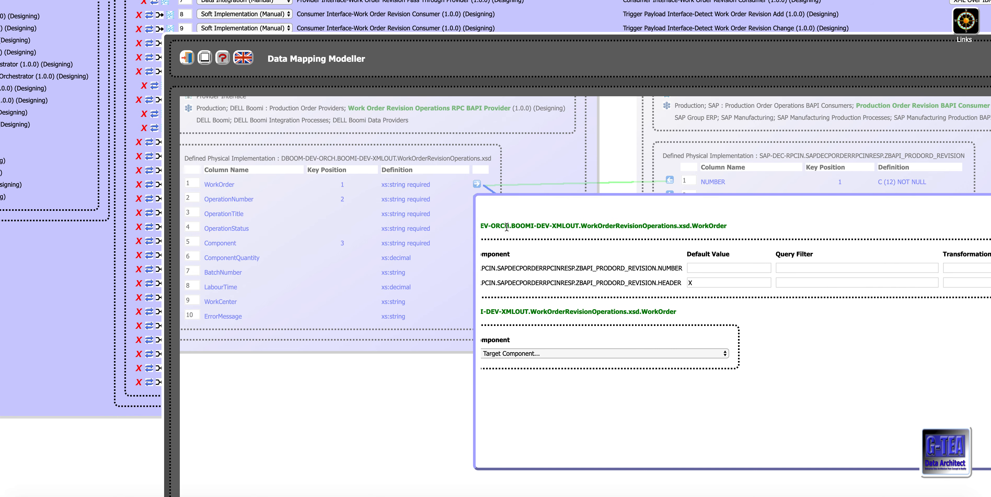
pyautogui.hscroll(-5, 508, 228)
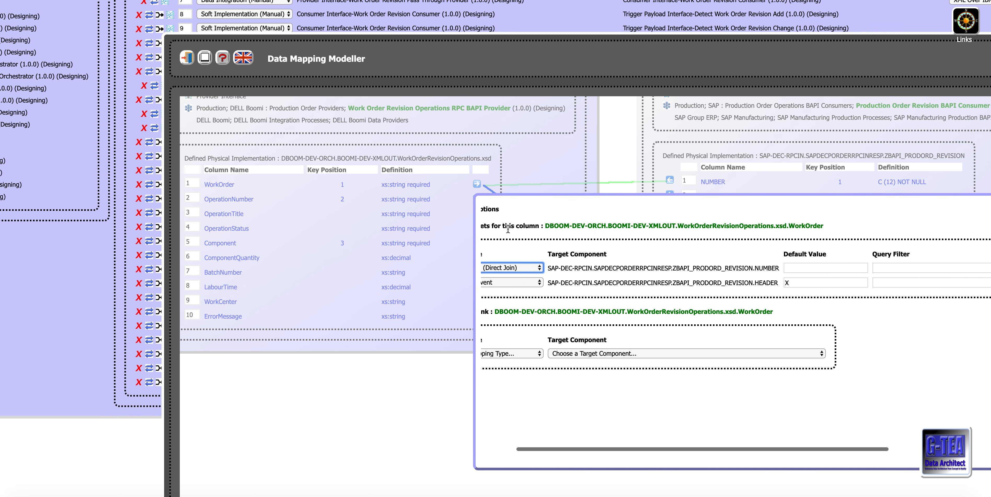
pyautogui.click(477, 183)
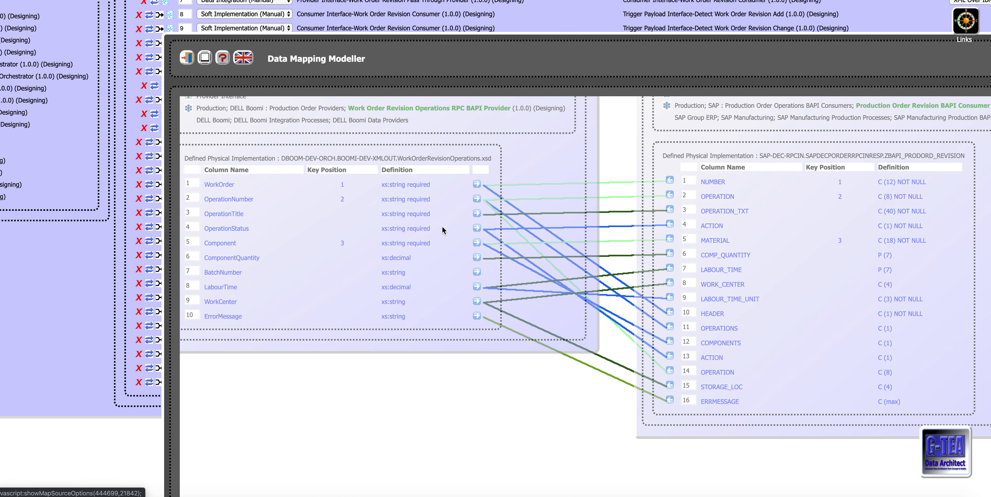
# Step: Minimise the Data Mapping Modeller and return to the route's existing data hops
pyautogui.hscroll(-1, 428, 266)
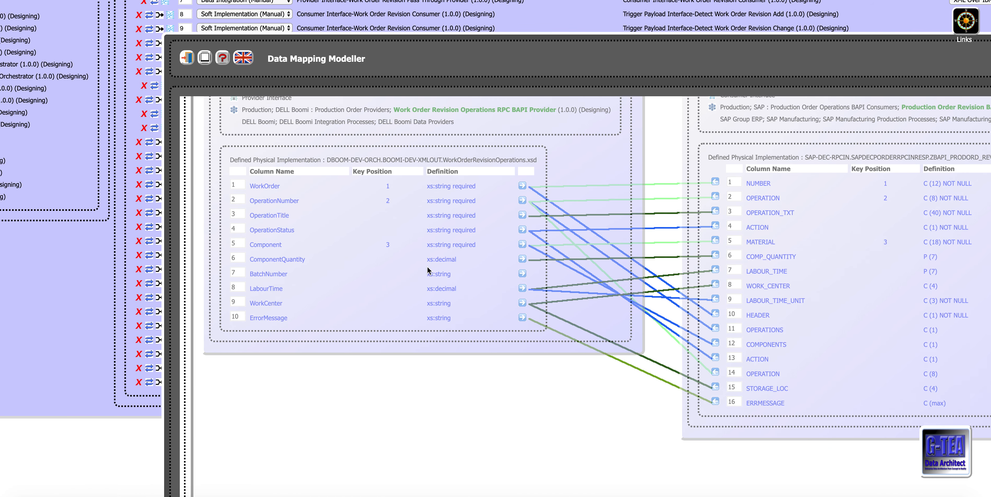
pyautogui.scroll(3, 428, 266)
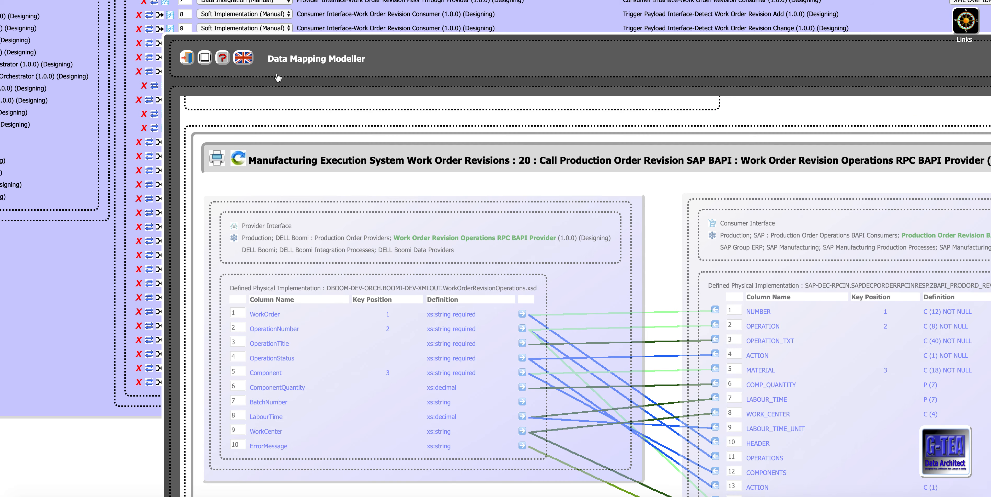
pyautogui.click(208, 58)
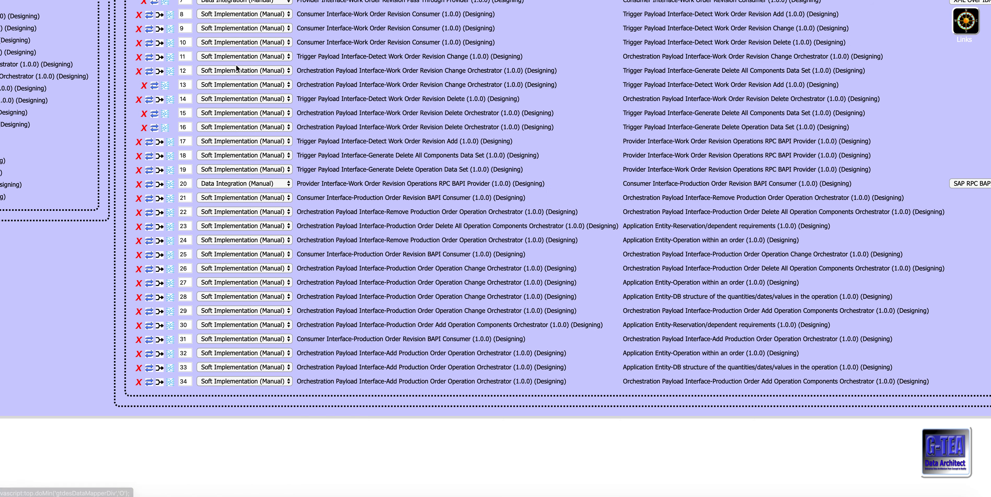
# Step: Leave the route's data hops and look through the Structure Navigator's Information Domain compositions between Production and Engineering
pyautogui.scroll(4, 377, 120)
pyautogui.scroll(4, 377, 122)
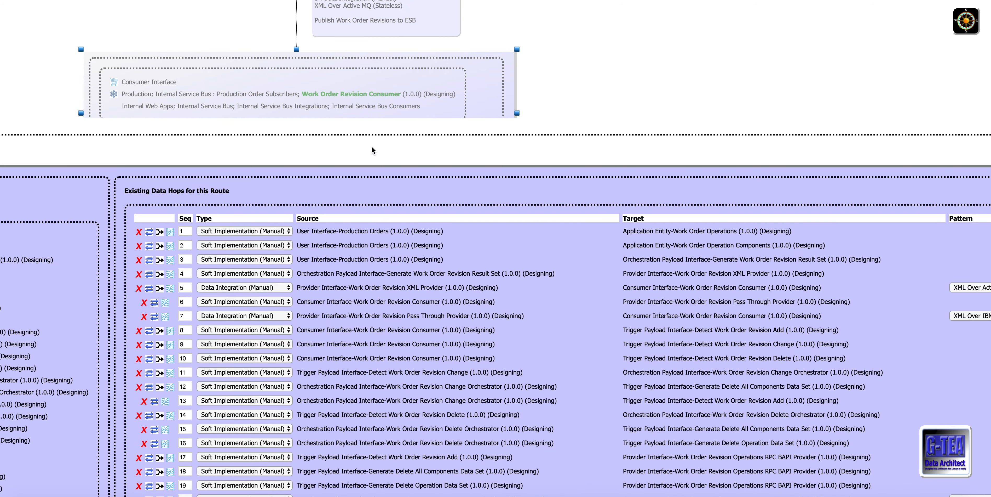
pyautogui.scroll(6, 372, 145)
pyautogui.hscroll(-15, 372, 147)
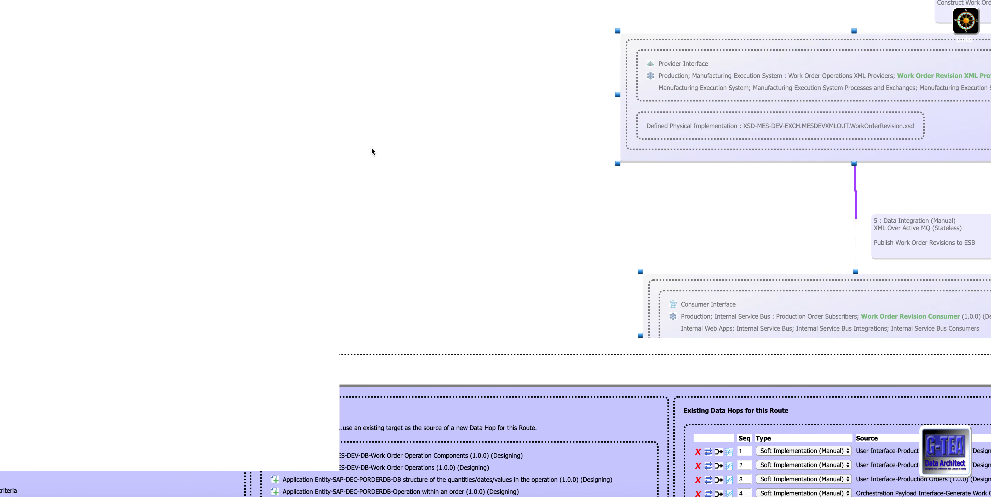
pyautogui.hscroll(-20, 371, 151)
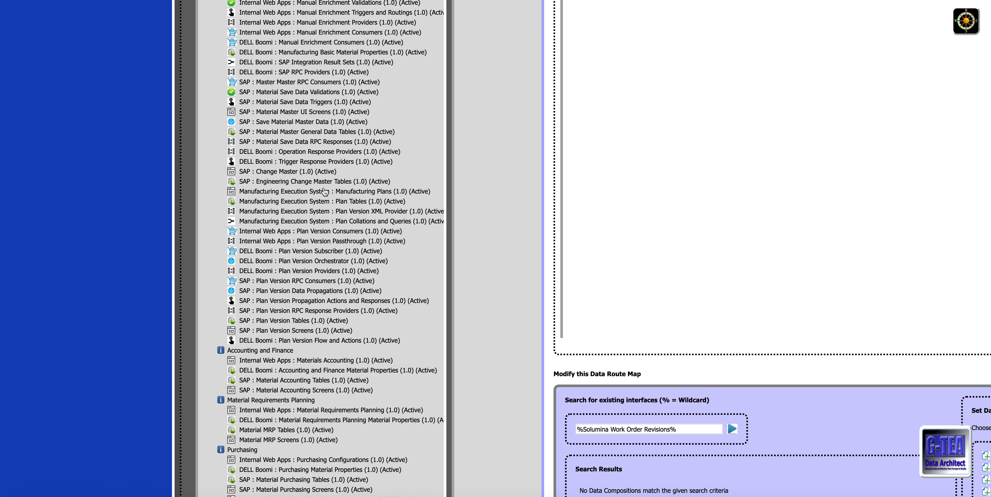
pyautogui.scroll(-18, 325, 191)
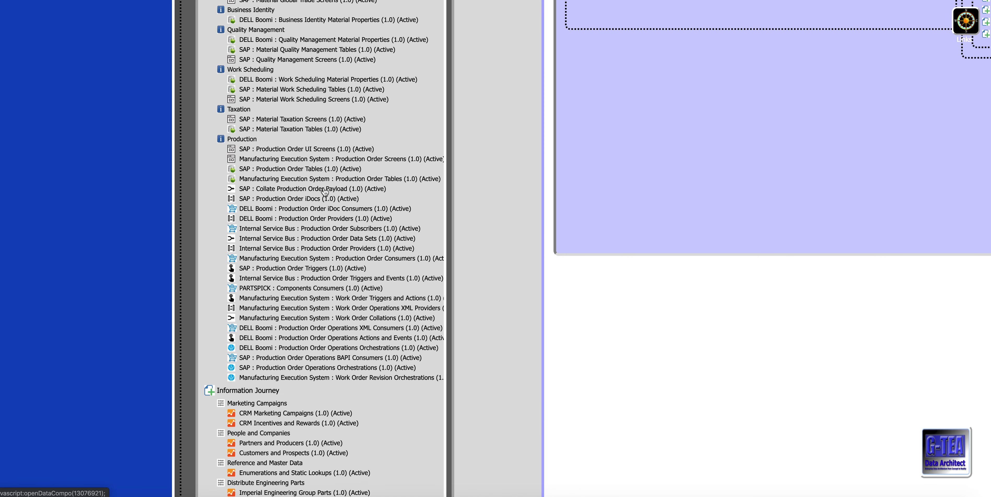
pyautogui.scroll(10, 324, 191)
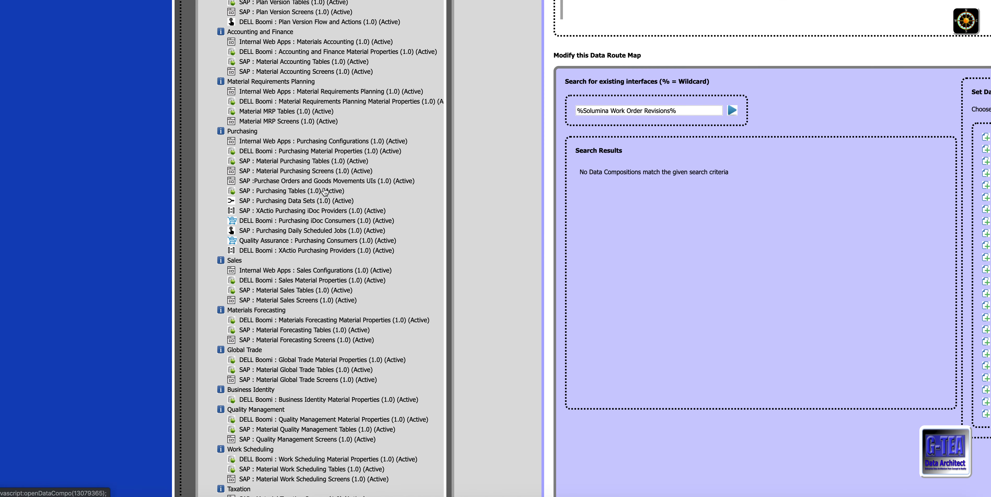
pyautogui.scroll(12, 325, 192)
pyautogui.scroll(6, 324, 186)
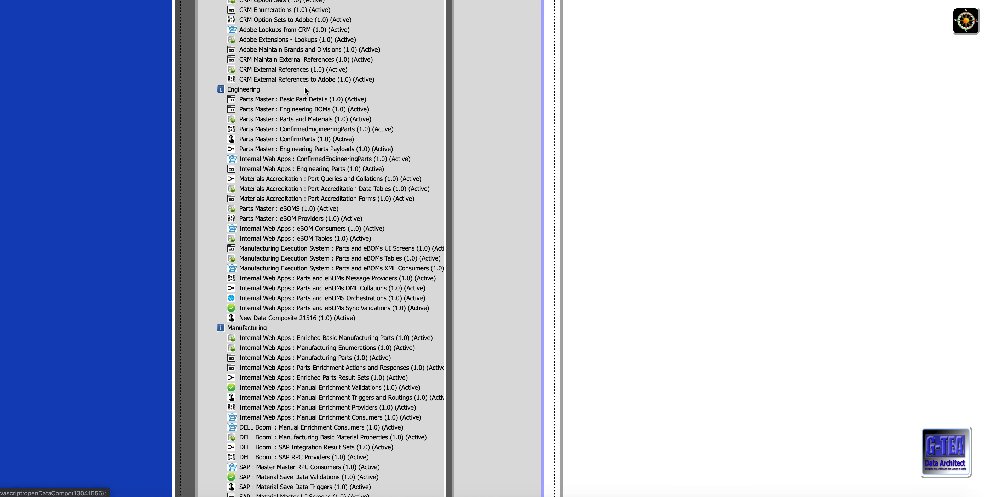
# Step: Examine the Structure Navigator's compositions from Engineering and Manufacturing down to Production, and the Information Journey entries below them
pyautogui.scroll(-2, 304, 86)
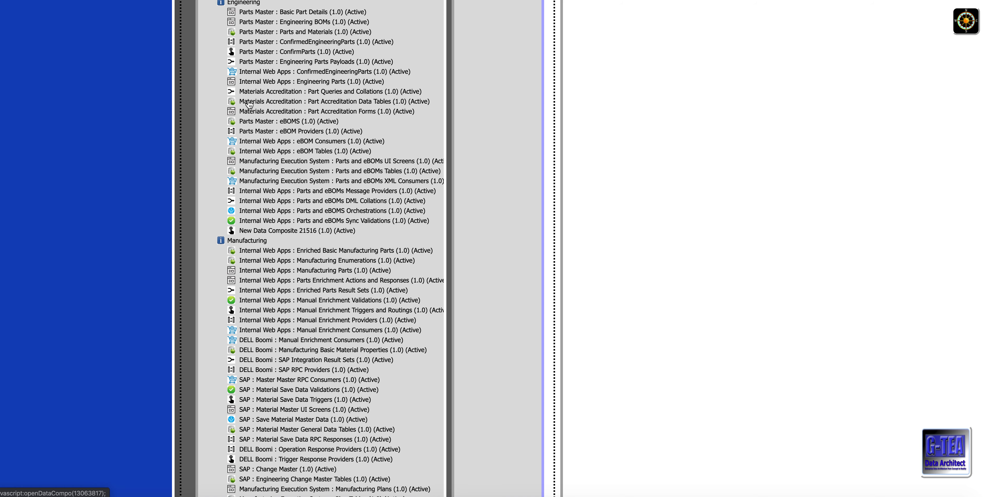
pyautogui.scroll(-3, 253, 158)
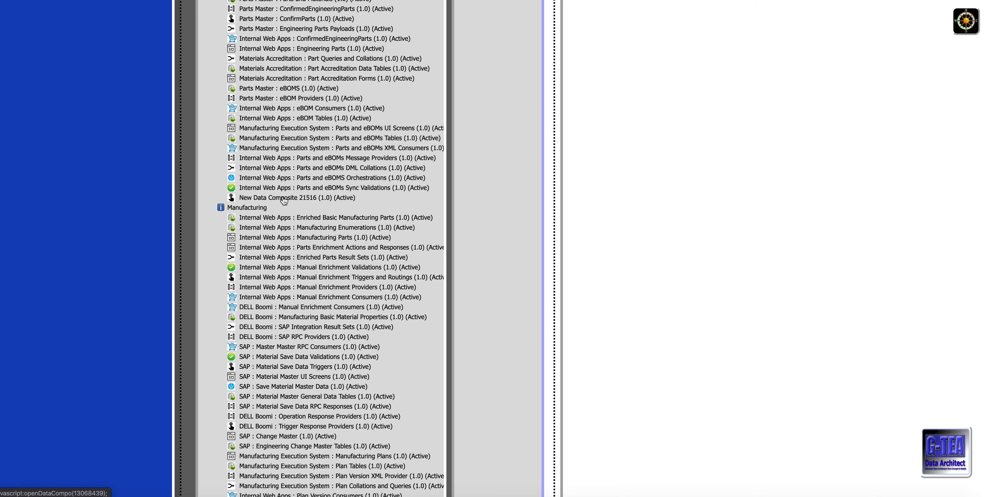
pyautogui.scroll(-4, 285, 203)
pyautogui.scroll(-3, 284, 202)
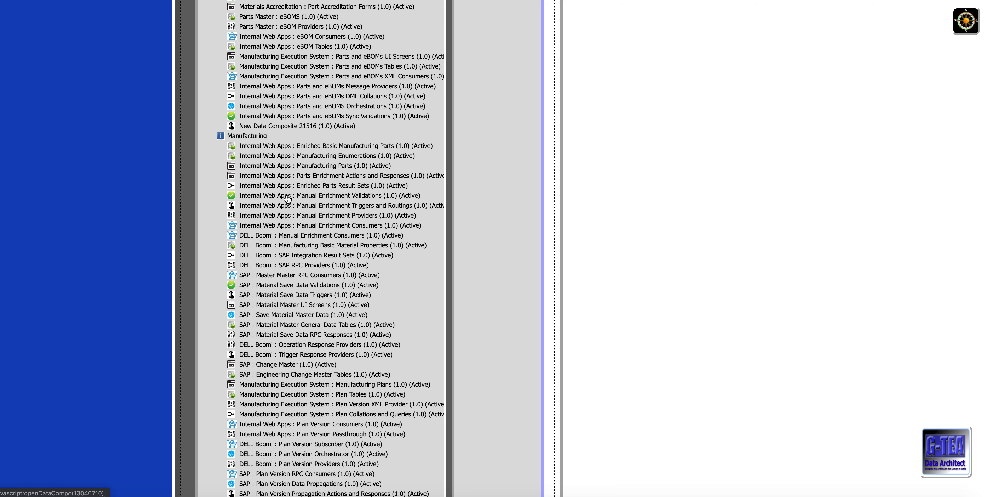
pyautogui.scroll(-10, 287, 198)
pyautogui.scroll(6, 284, 181)
pyautogui.scroll(-20, 284, 177)
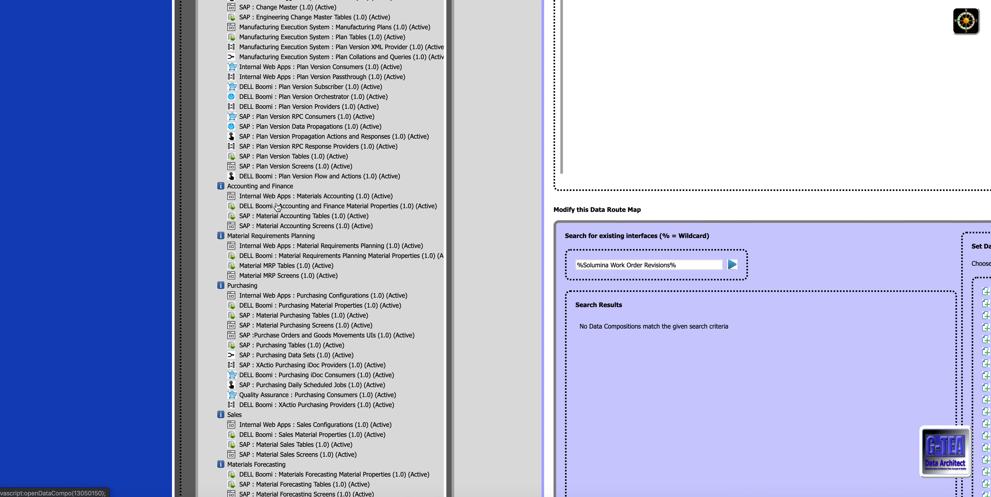
pyautogui.scroll(-5, 277, 207)
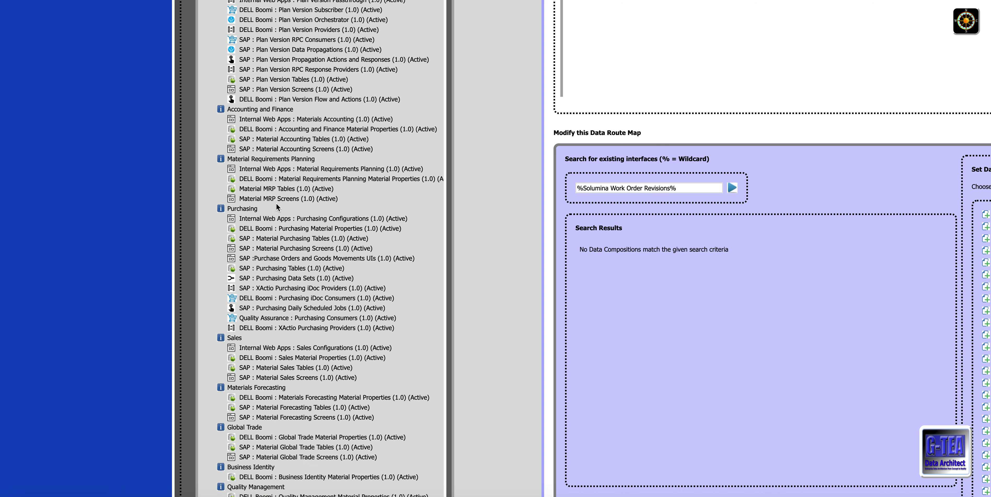
pyautogui.scroll(-13, 277, 208)
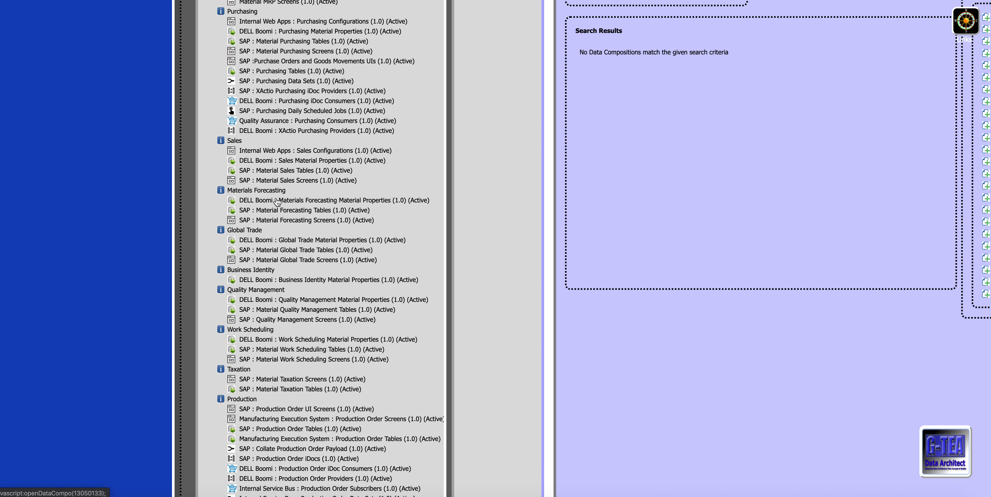
pyautogui.scroll(-8, 276, 201)
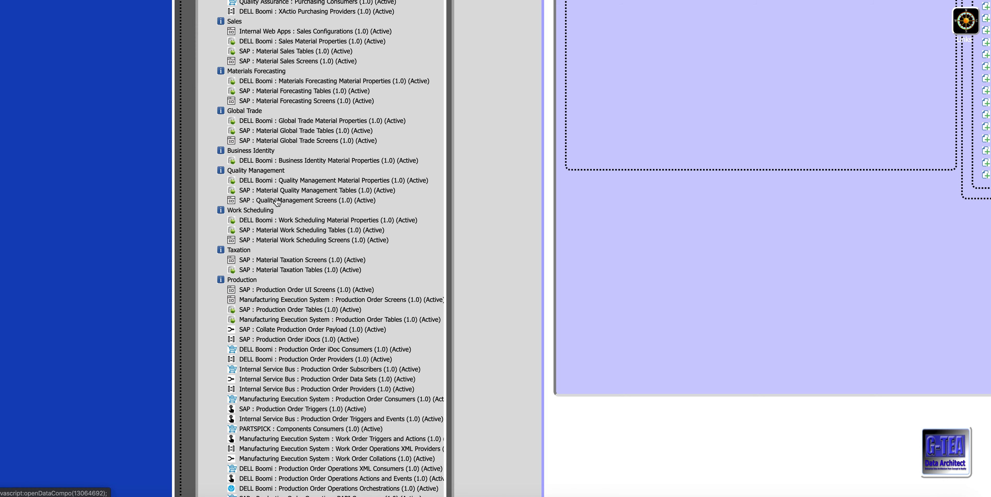
pyautogui.scroll(-9, 277, 201)
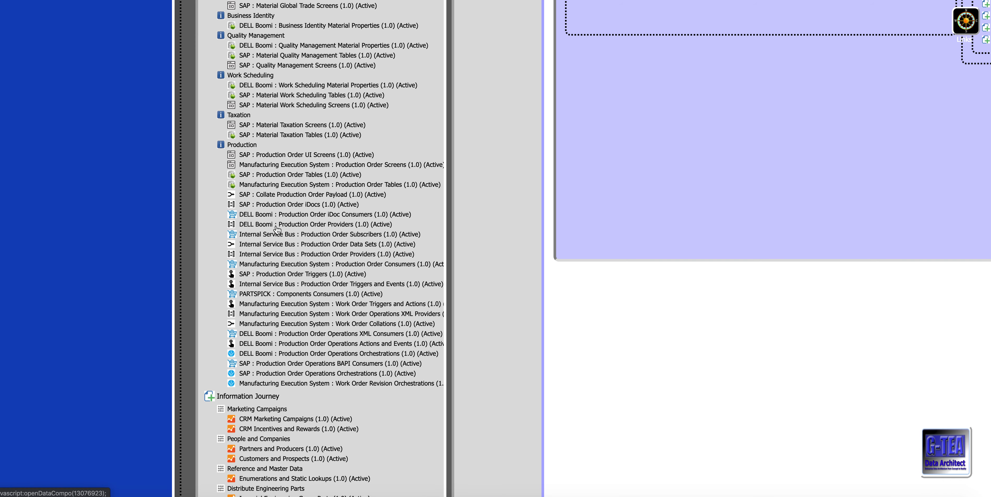
pyautogui.scroll(-18, 277, 229)
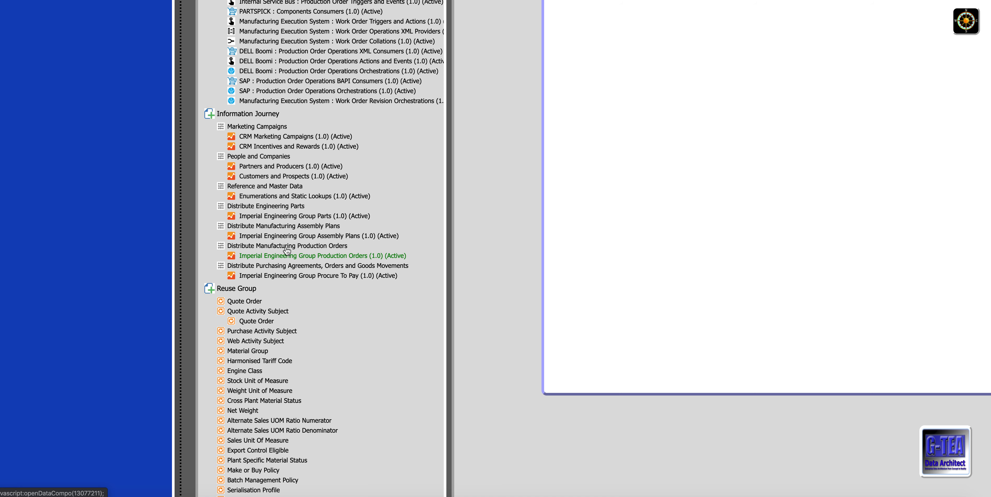
pyautogui.scroll(-1, 286, 250)
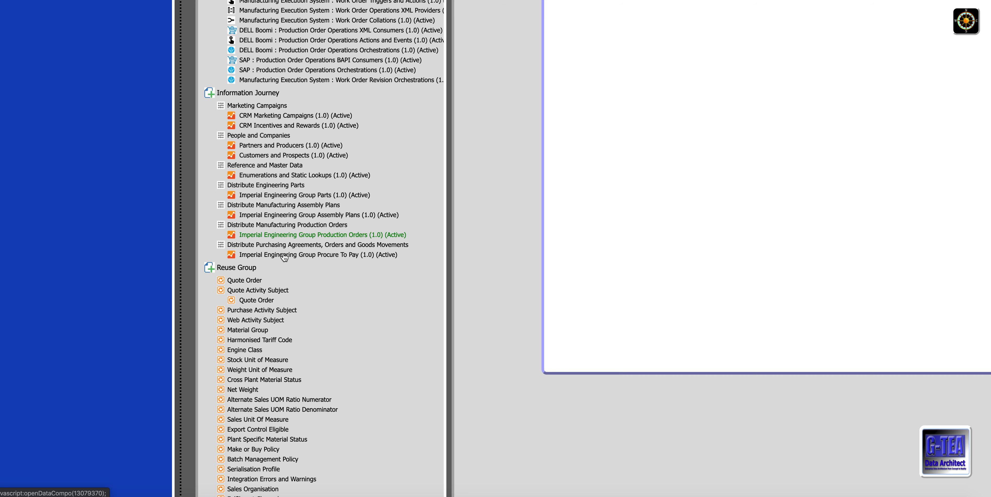
# Step: Close the journey route hops of Manufacturing Execution System Work Order Revisions and minimise the Data Composition Modeller
pyautogui.scroll(3, 287, 250)
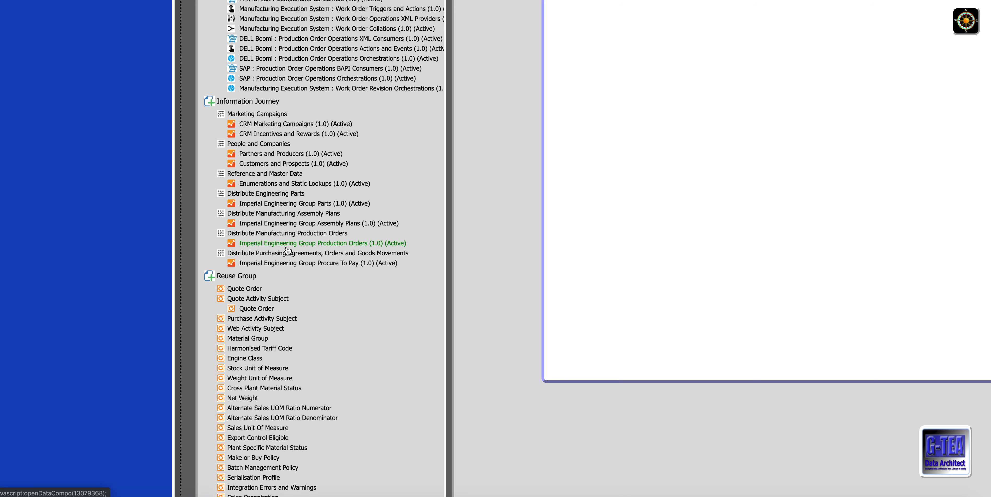
pyautogui.scroll(10, 287, 260)
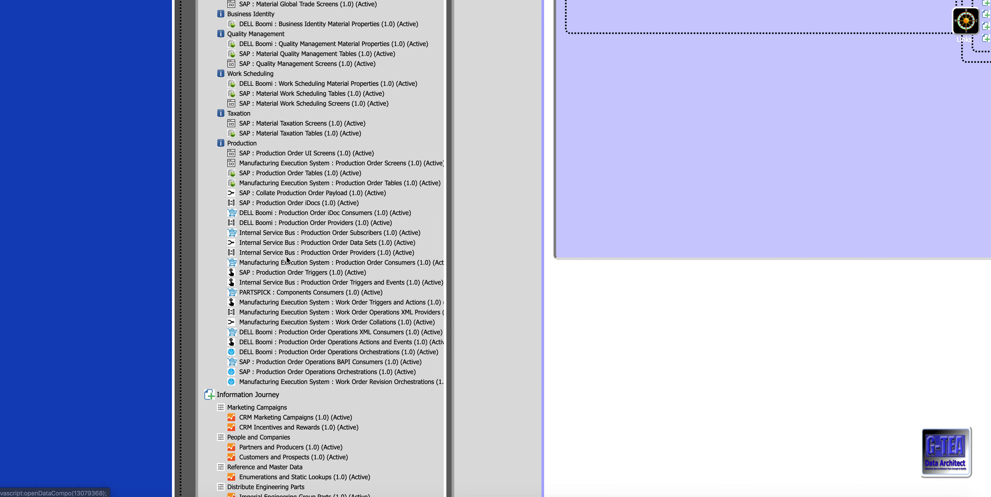
pyautogui.scroll(5, 286, 260)
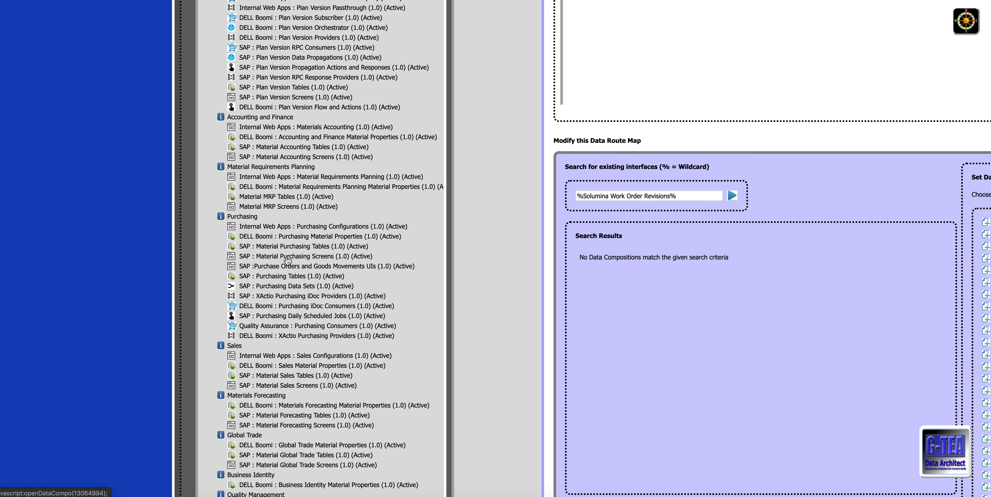
pyautogui.scroll(12, 288, 260)
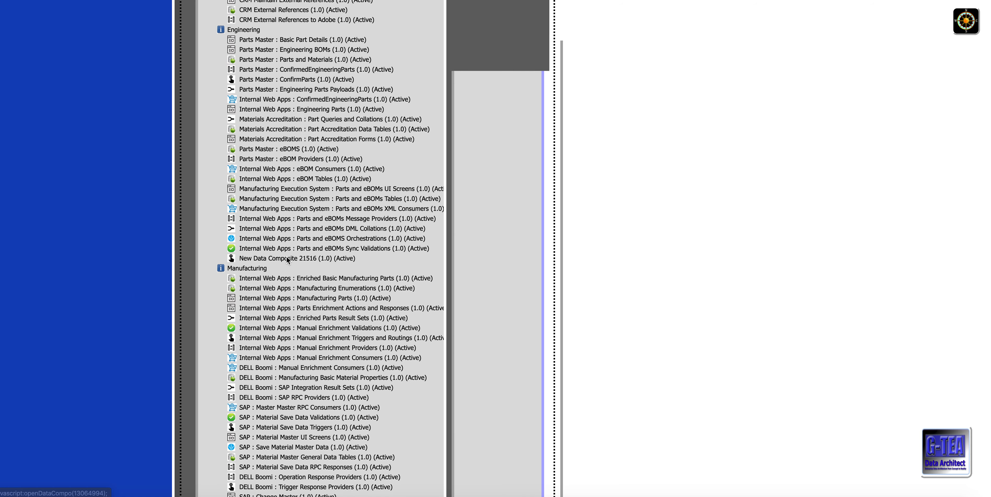
pyautogui.scroll(10, 286, 256)
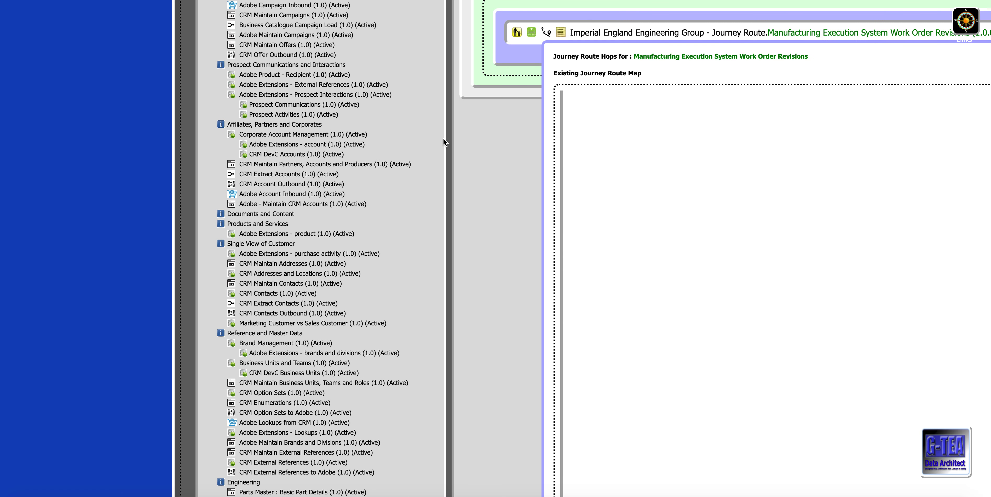
pyautogui.click(547, 33)
pyautogui.scroll(6, 526, 136)
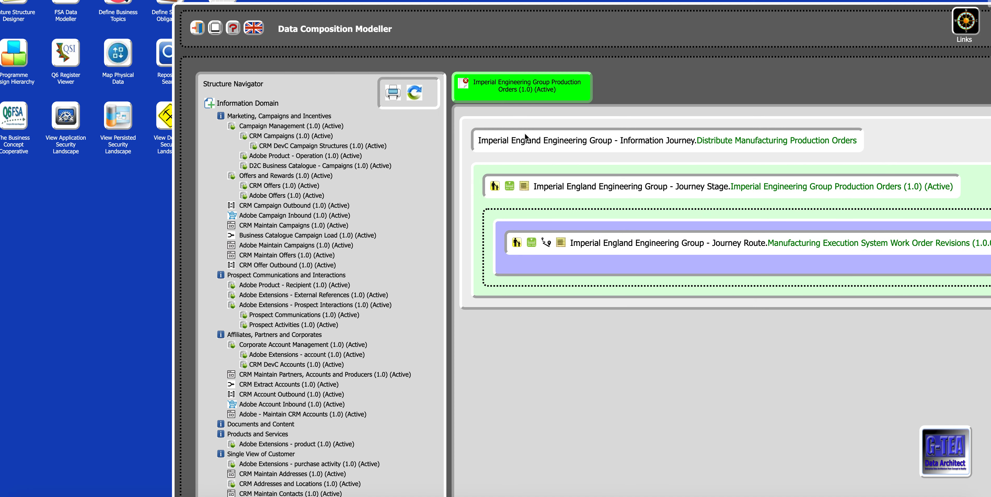
pyautogui.click(215, 27)
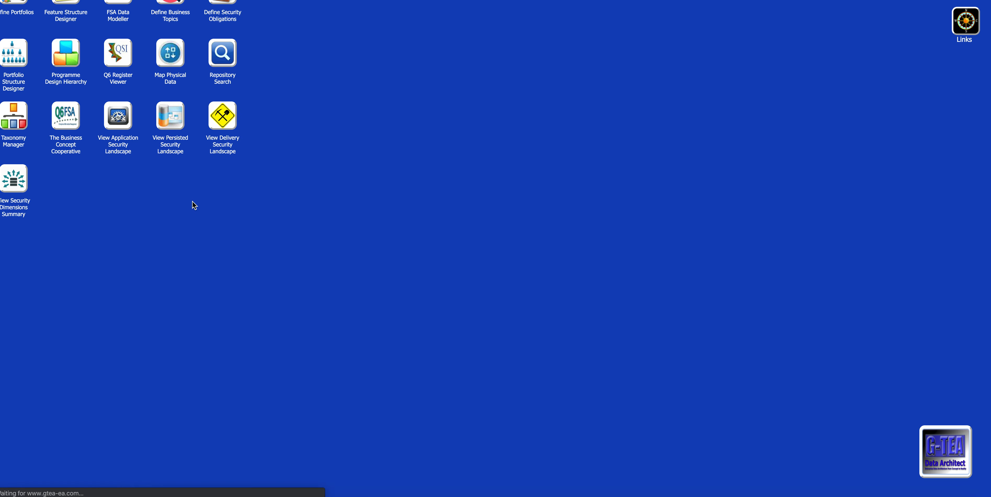